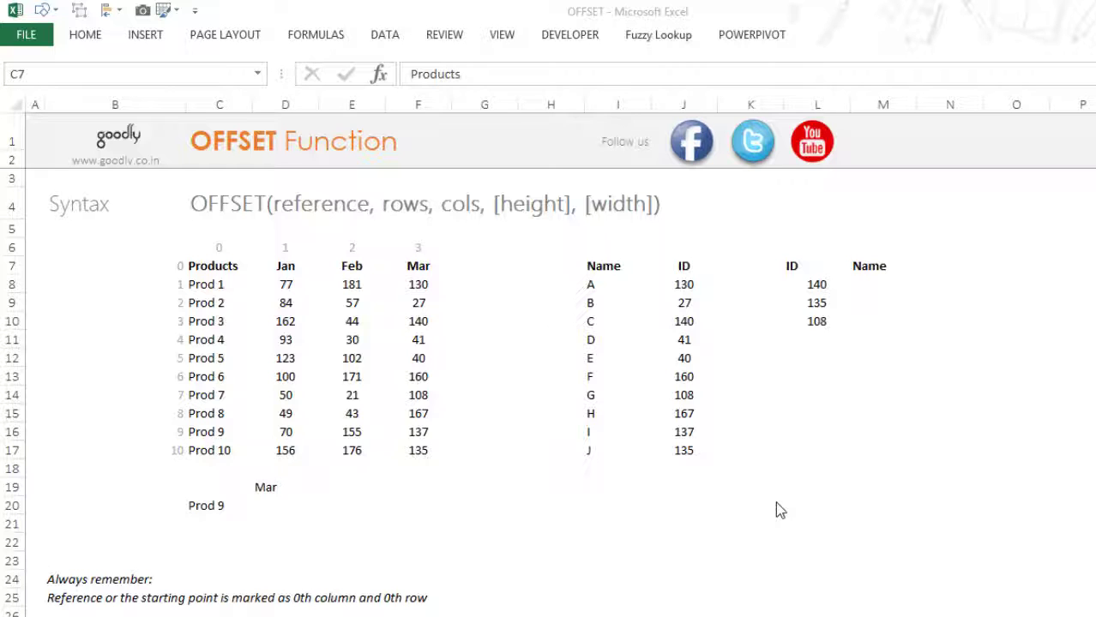
- Start a VLOOKUP formula in G20, correcting the mistyped =cl to =vl first
key(alt+Tab)
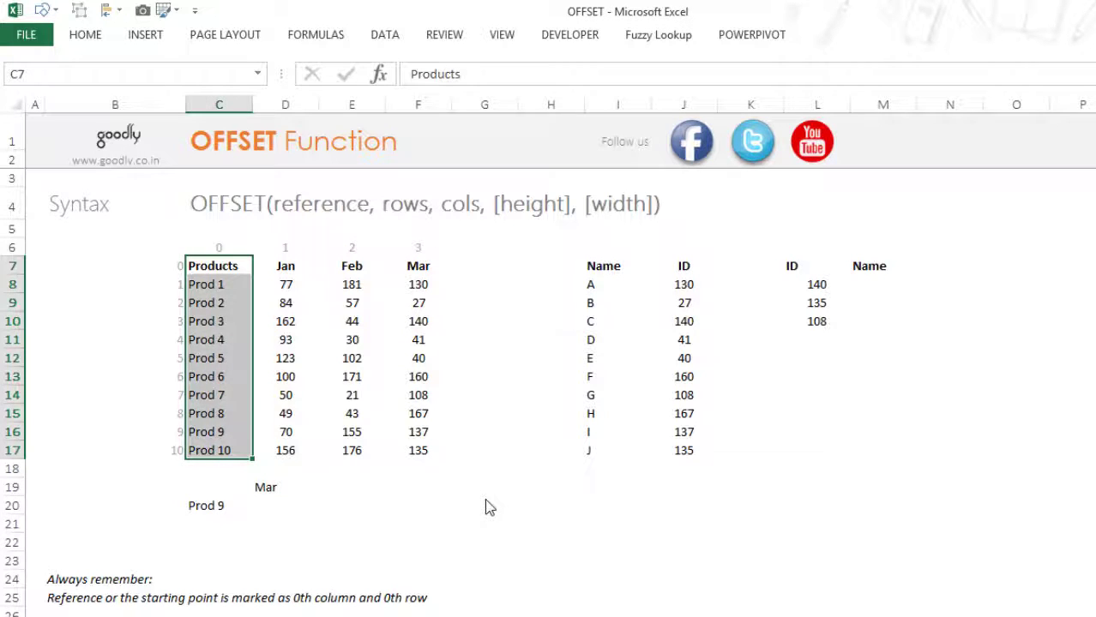
click(489, 508)
text(=cl)
key(BackSpace)
key(BackSpace)
text(vl)
key(Tab)
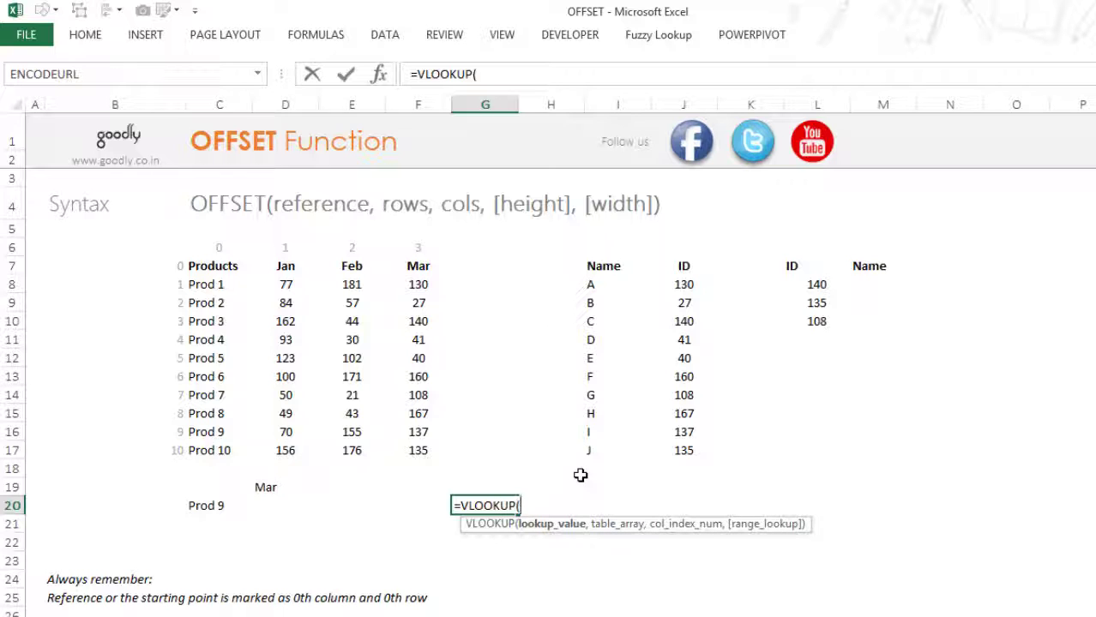
- Cancel the VLOOKUP, then start and cancel an INDEX formula, leaving G20 empty
key(Escape)
text(=in)
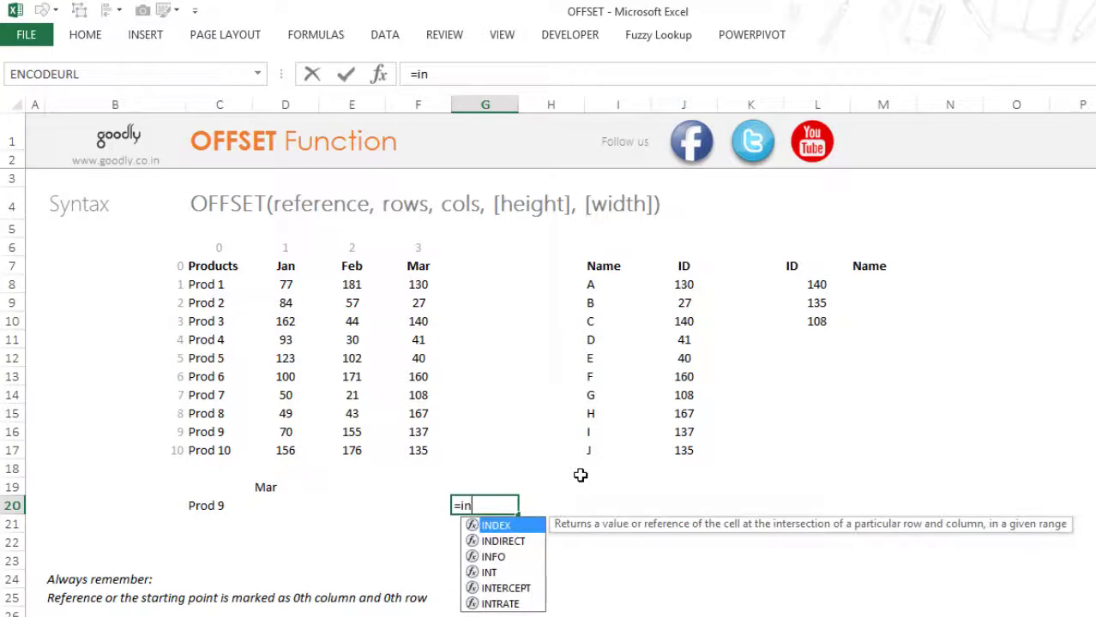
key(Tab)
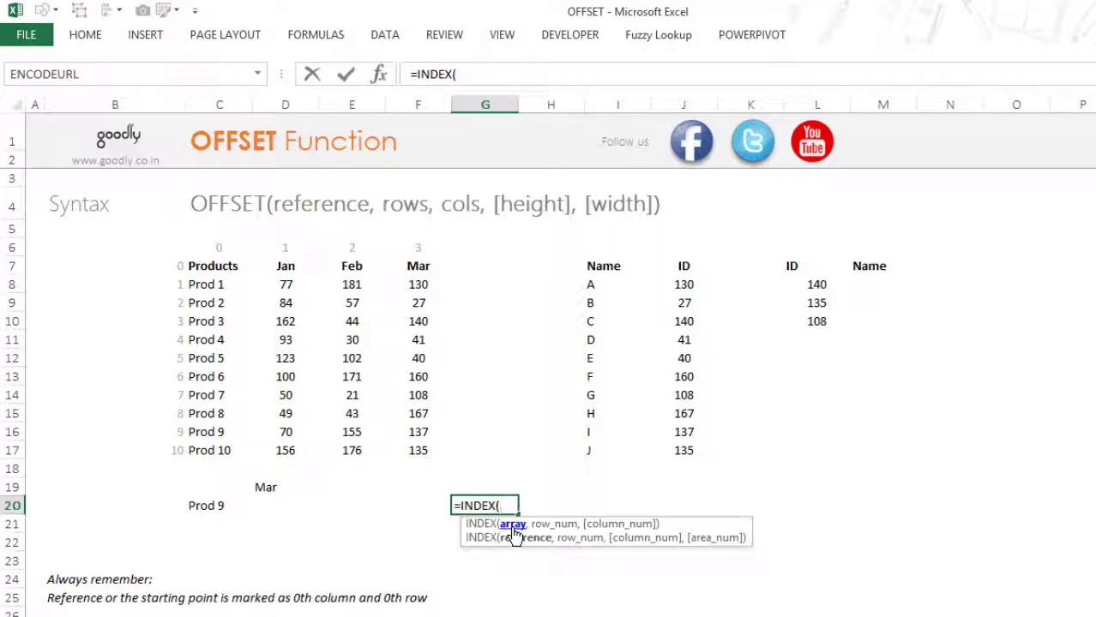
key(Escape)
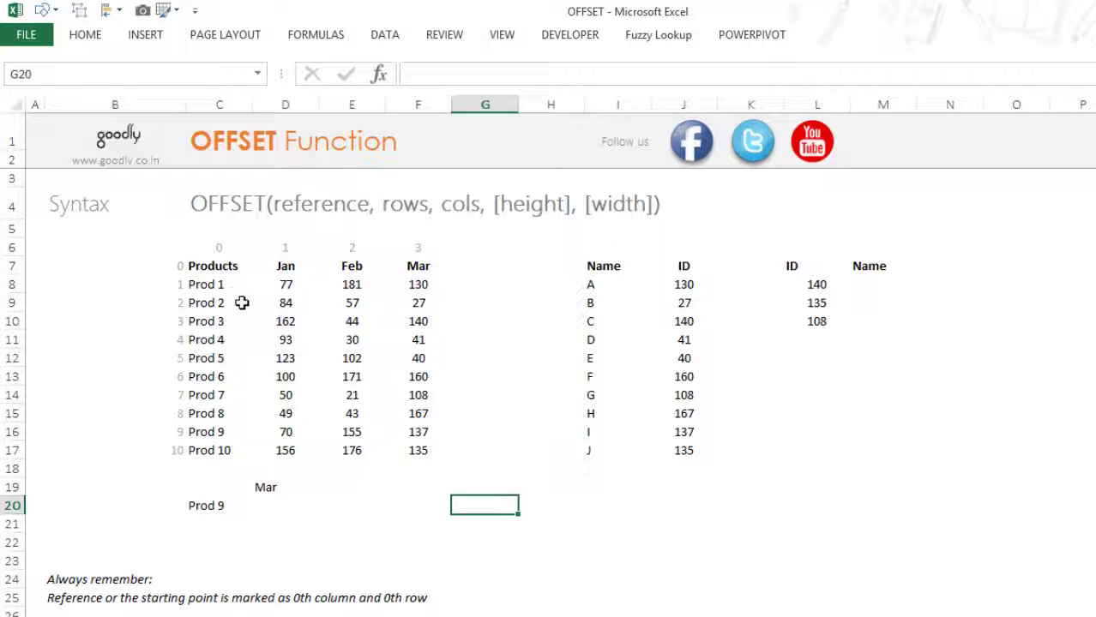
drag(232, 267, 228, 451)
drag(293, 272, 386, 272)
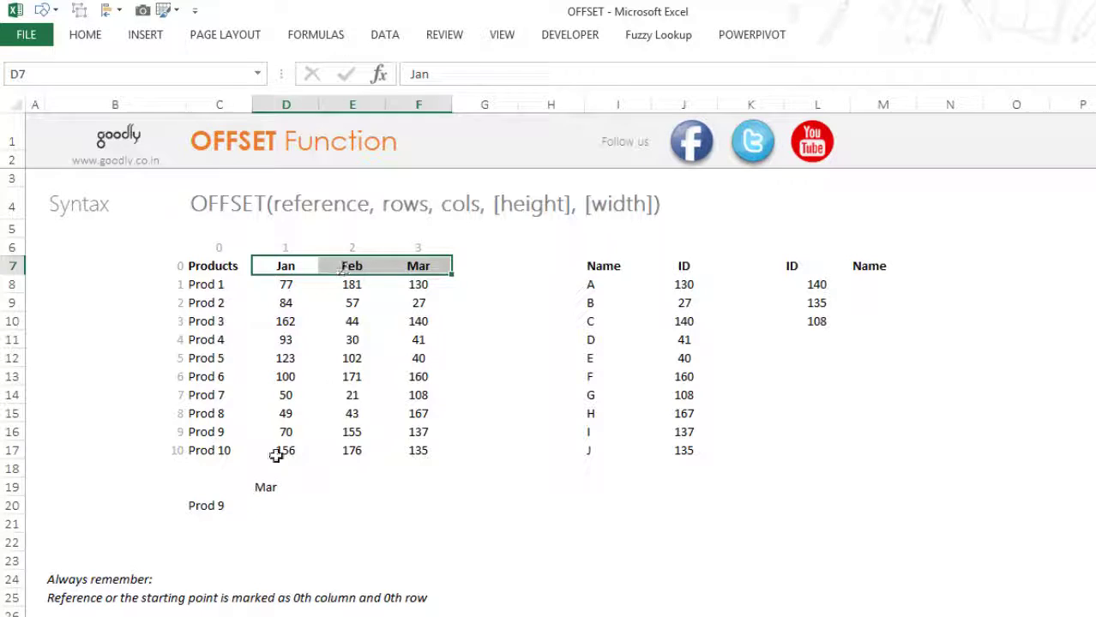
click(225, 511)
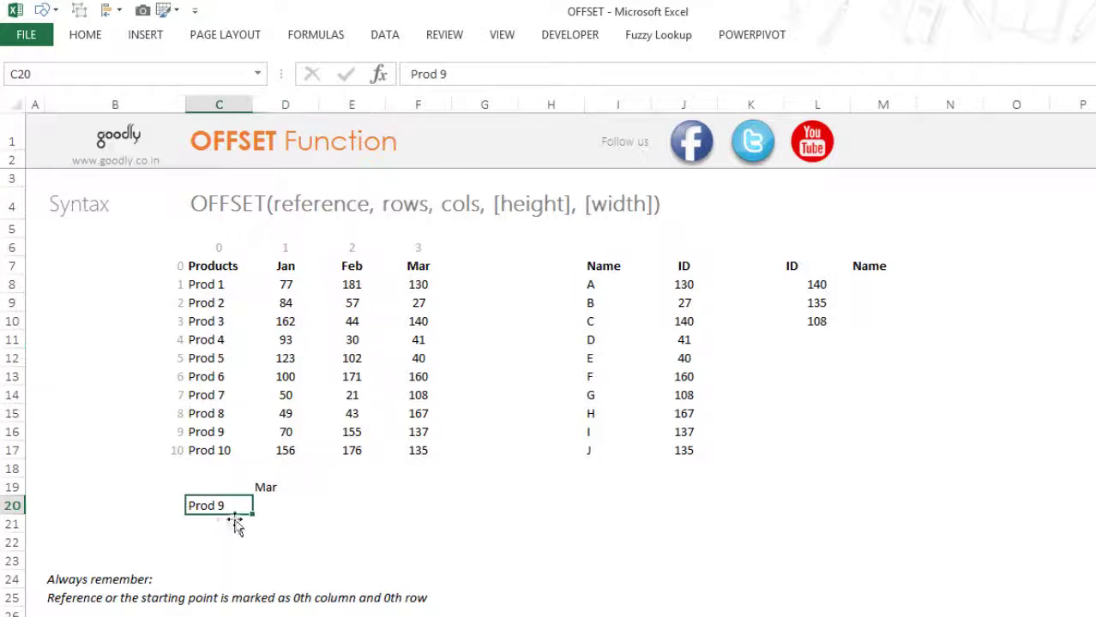
click(282, 507)
- Begin =OFFSET($C$7, in D20, anchored absolutely on the Products header C7
text(=)
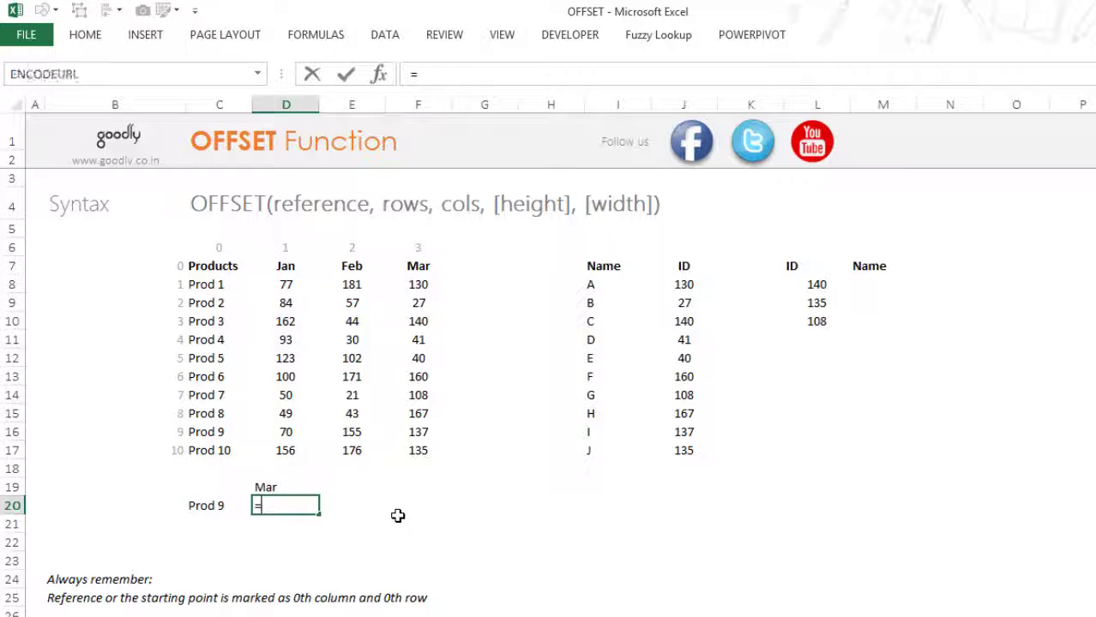
text(off)
key(Tab)
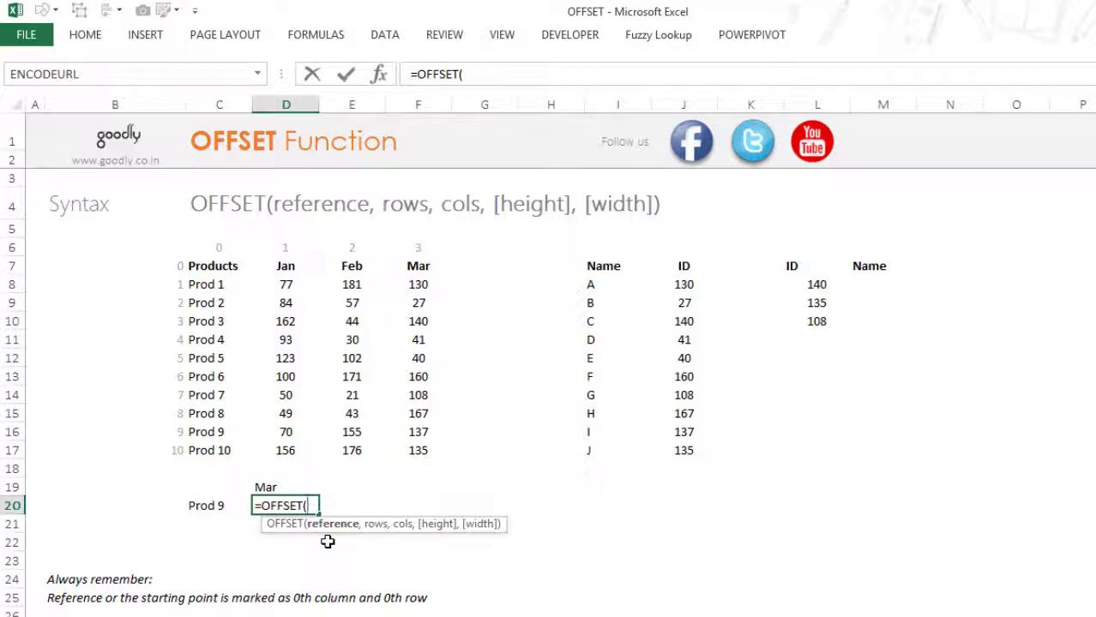
click(214, 272)
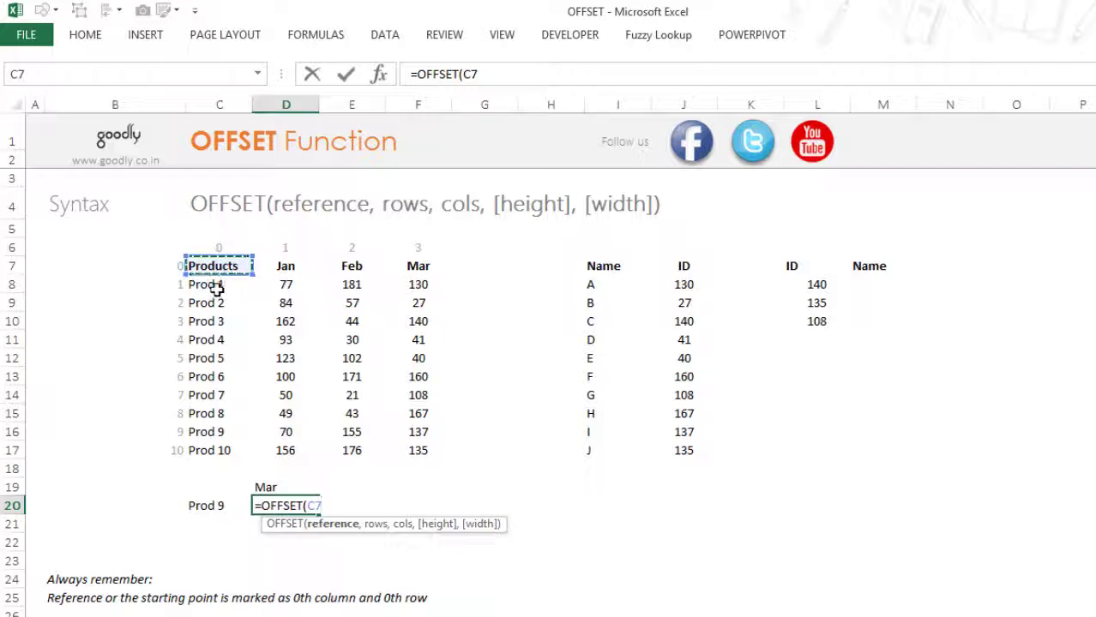
key(F4)
text(,)
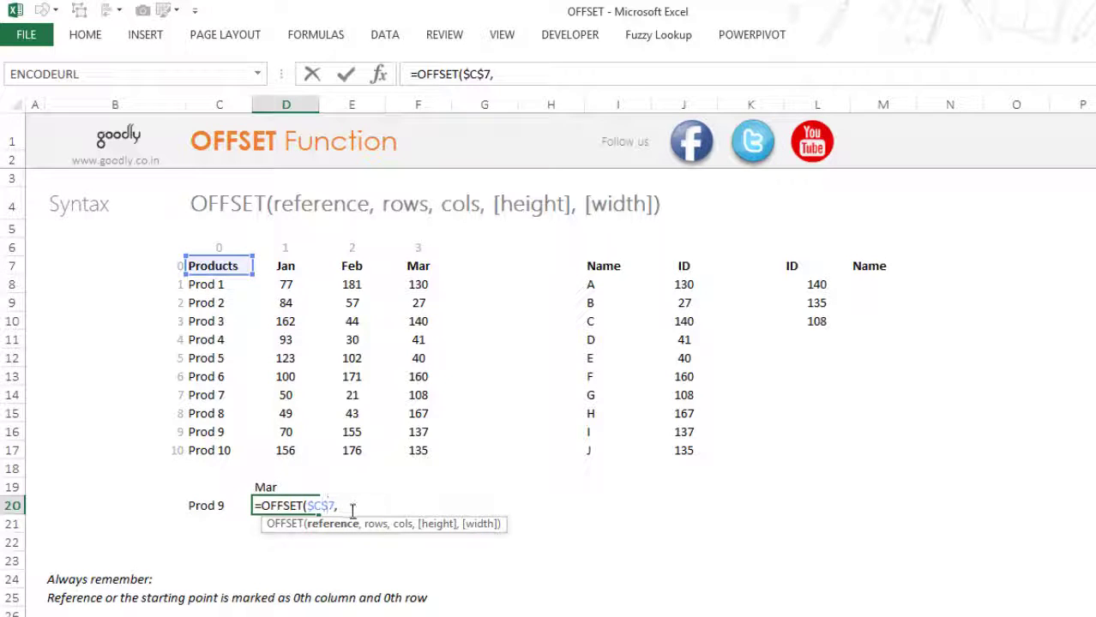
- Finish D20 as =OFFSET($C$7,9,3), returning 137 for Prod 9 in March
text(9)
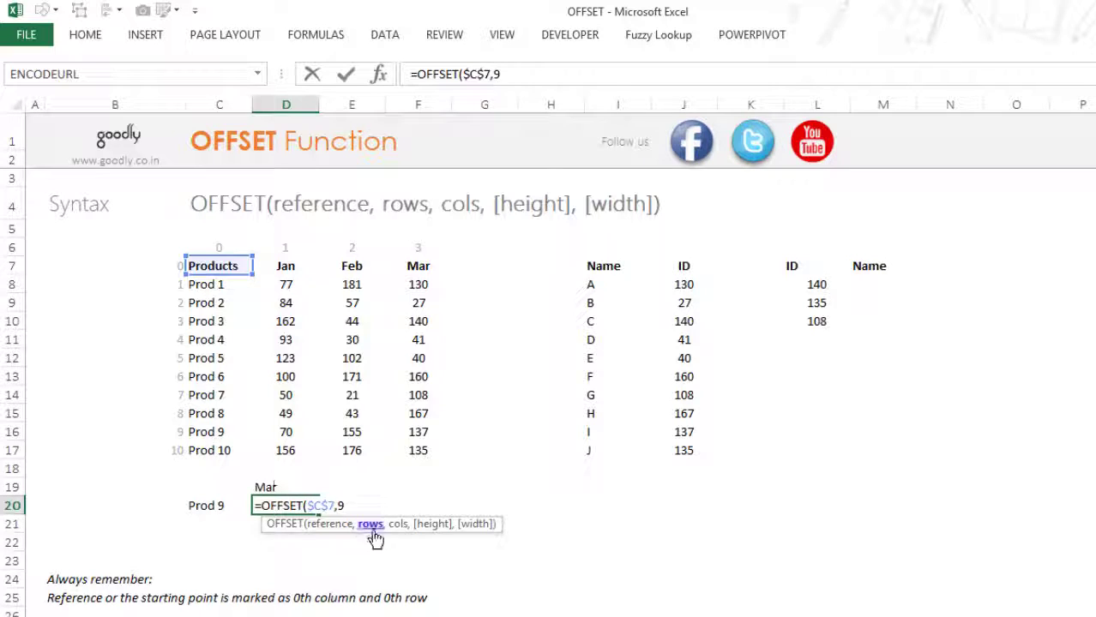
text(,)
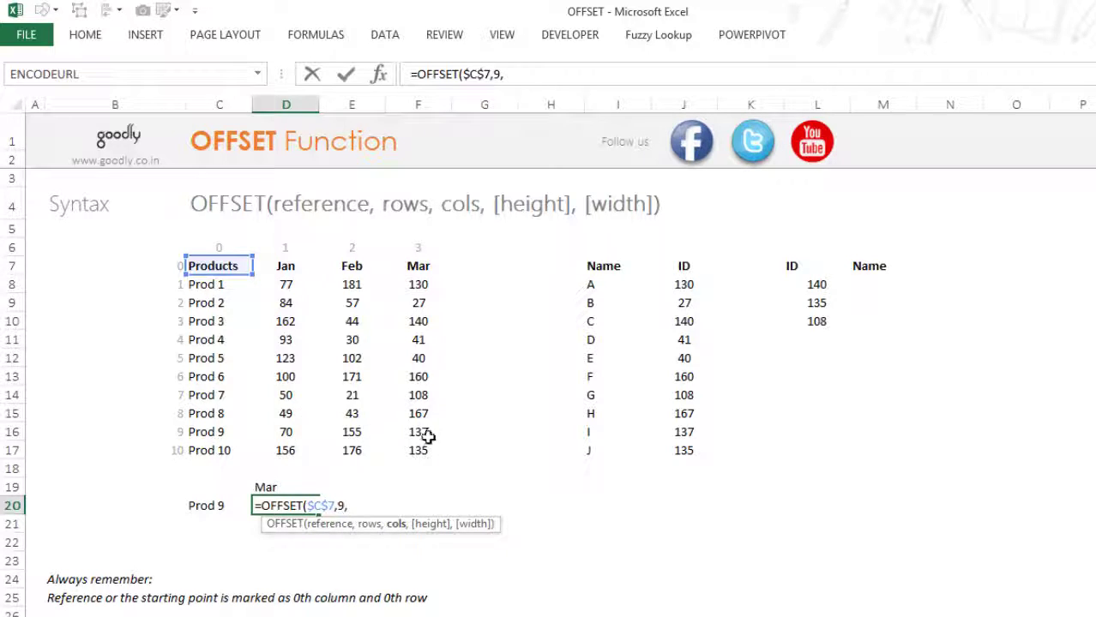
text(3)
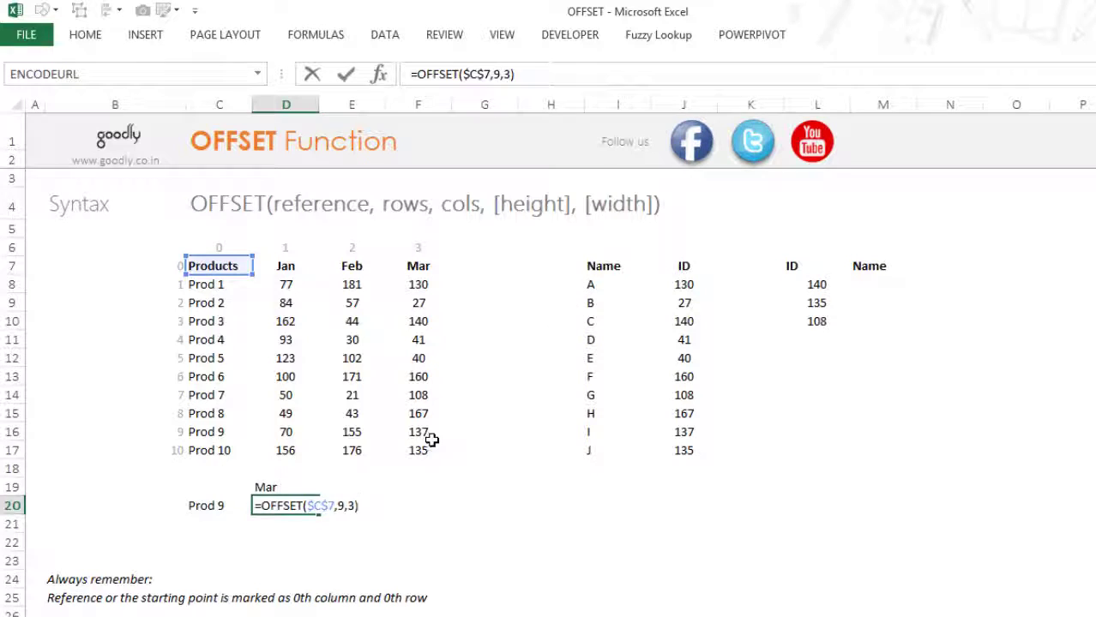
key(Return)
click(306, 509)
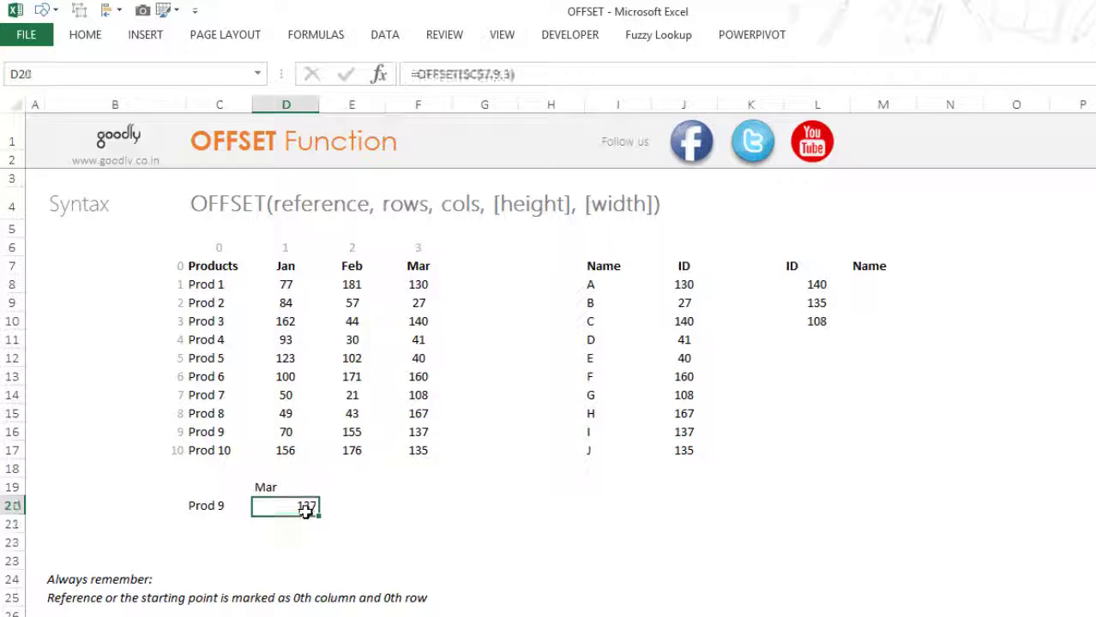
key(F2)
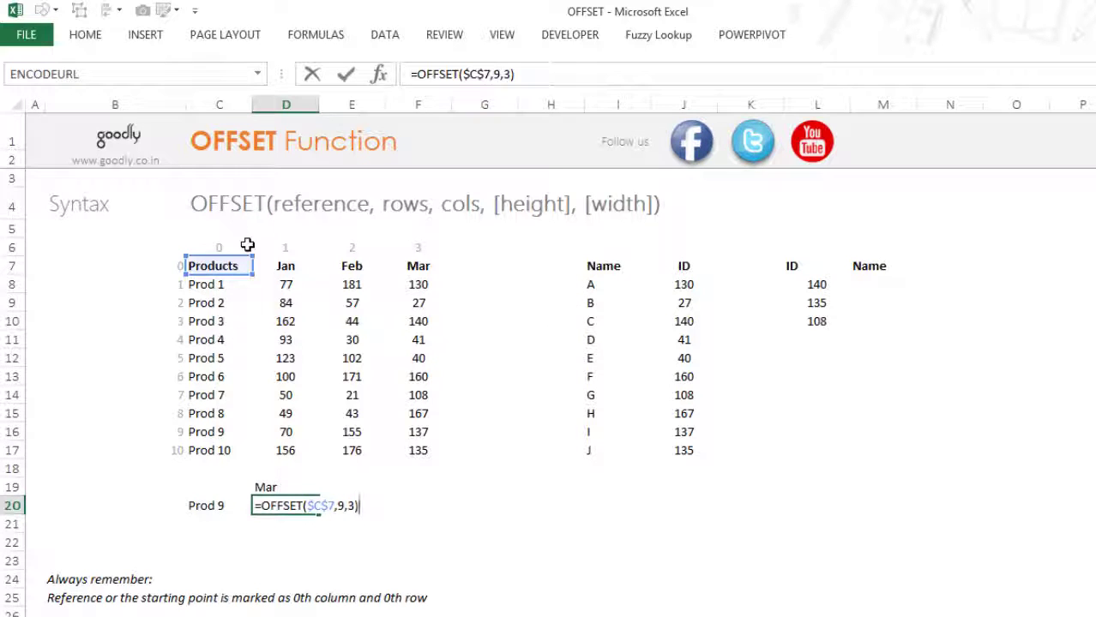
click(358, 508)
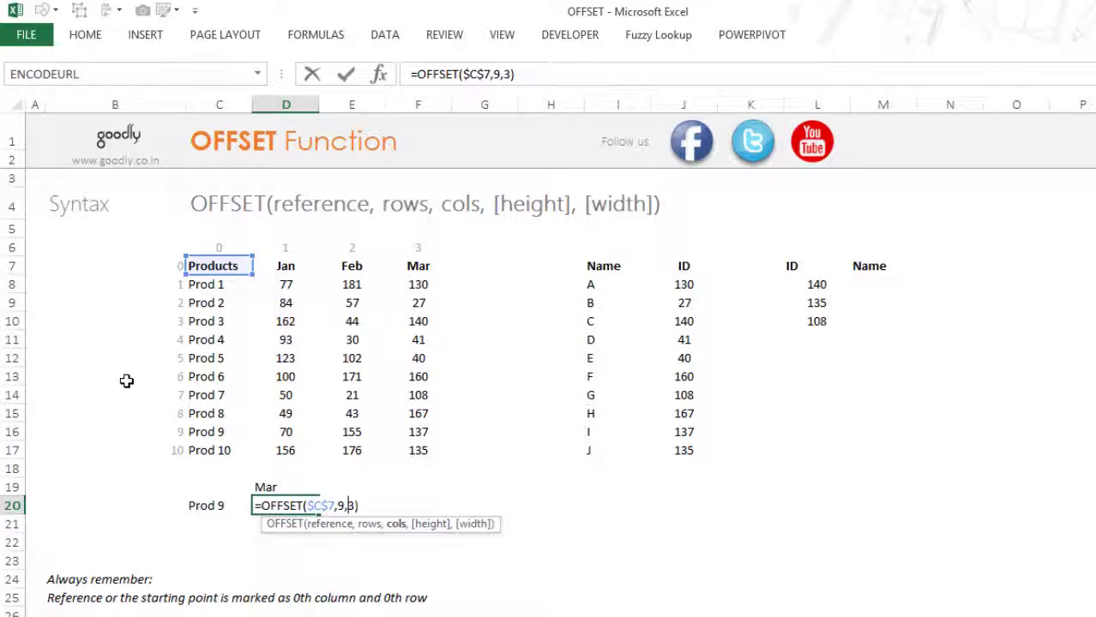
key(Left)
key(Right)
key(shift+Tab)
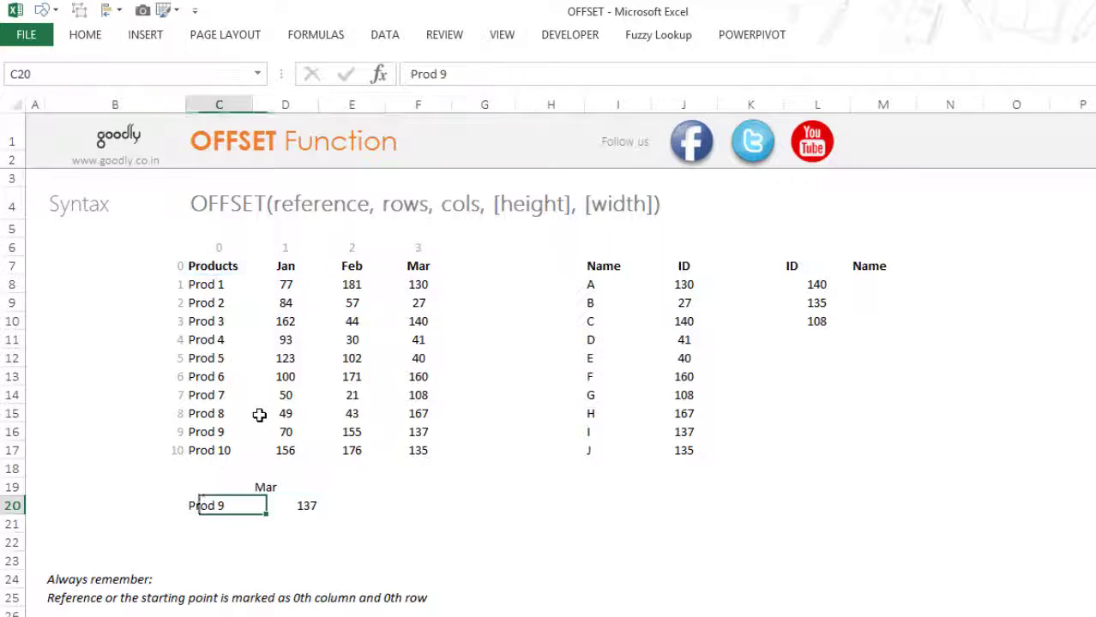
key(Left)
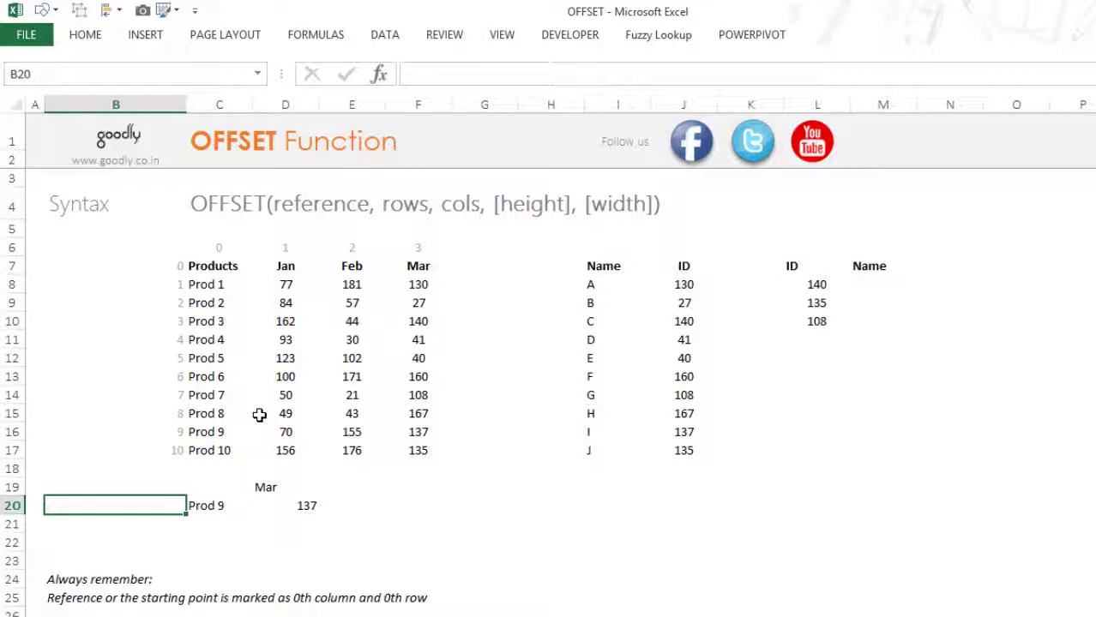
- Start a MATCH formula in B20 with C20 as the lookup value
text(=)
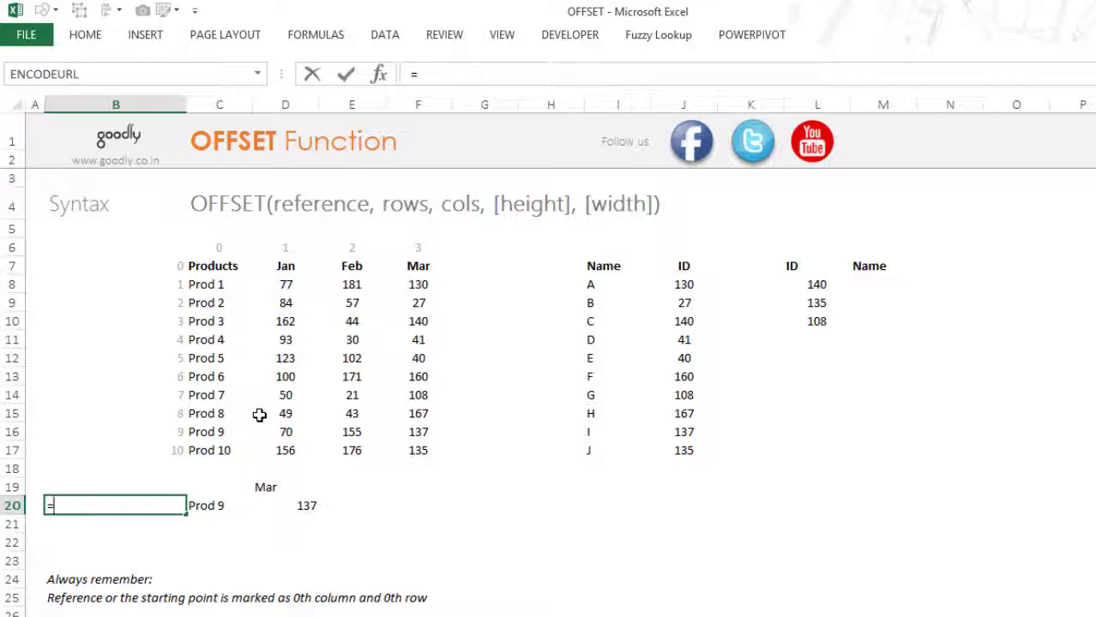
text(m)
key(Tab)
key(Right)
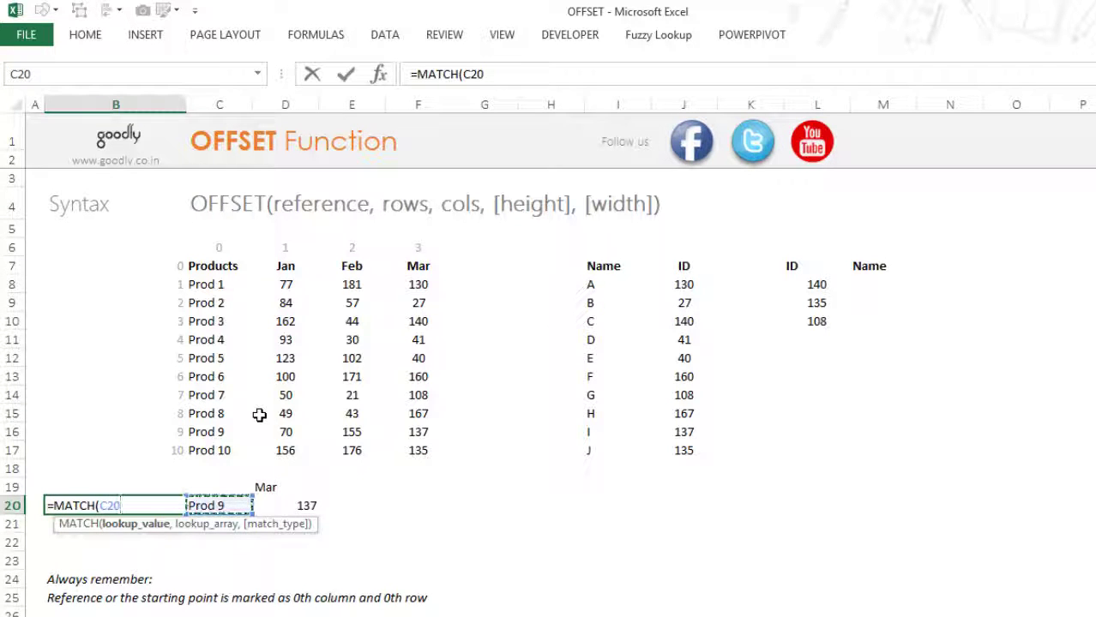
text(:C20)
key(BackSpace)
key(BackSpace)
key(BackSpace)
key(BackSpace)
text(,)
- Use the absolute range $C$8:$C$17 with exact match 0, so B20 returns 9
key(Right)
key(Up)
key(Right)
key(Up)
key(Up)
key(Left)
key(Up)
key(Down)
key(shift+Up)
key(shift+Up)
key(shift+Up)
key(shift+Up)
key(shift+Up)
key(shift+Up)
key(shift+Up)
key(shift+Up)
key(shift+Up)
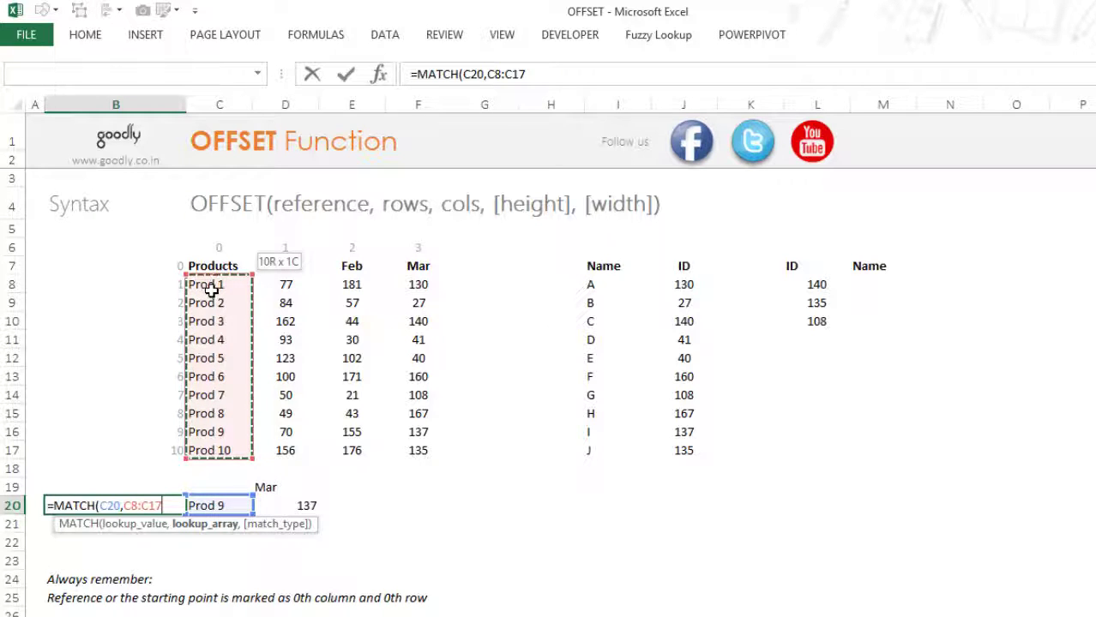
key(F4)
text(,0)
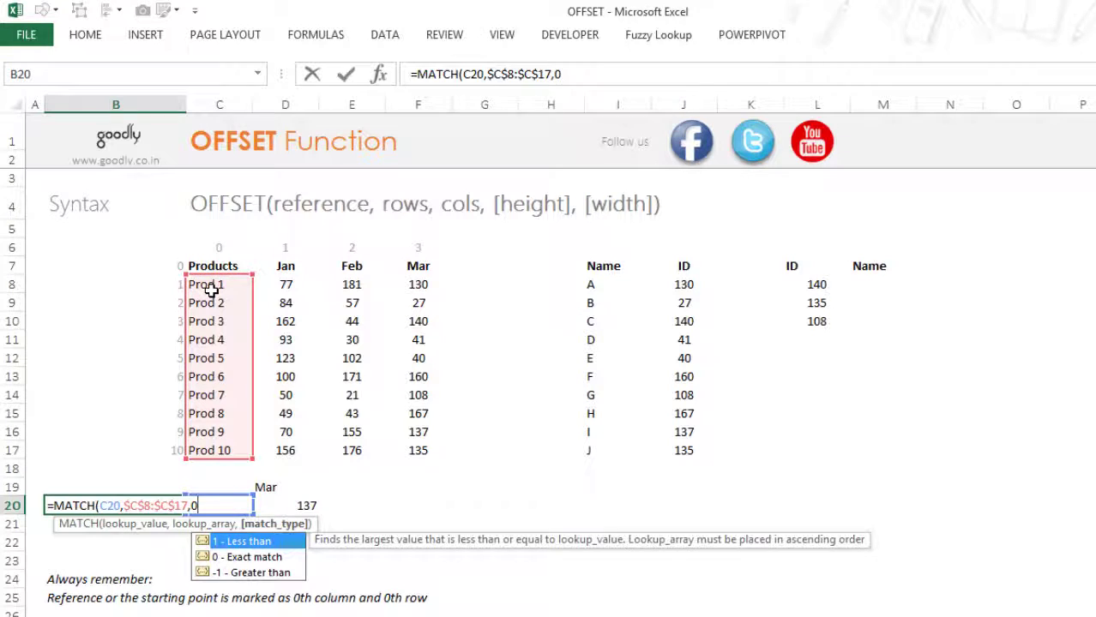
text())
key(Return)
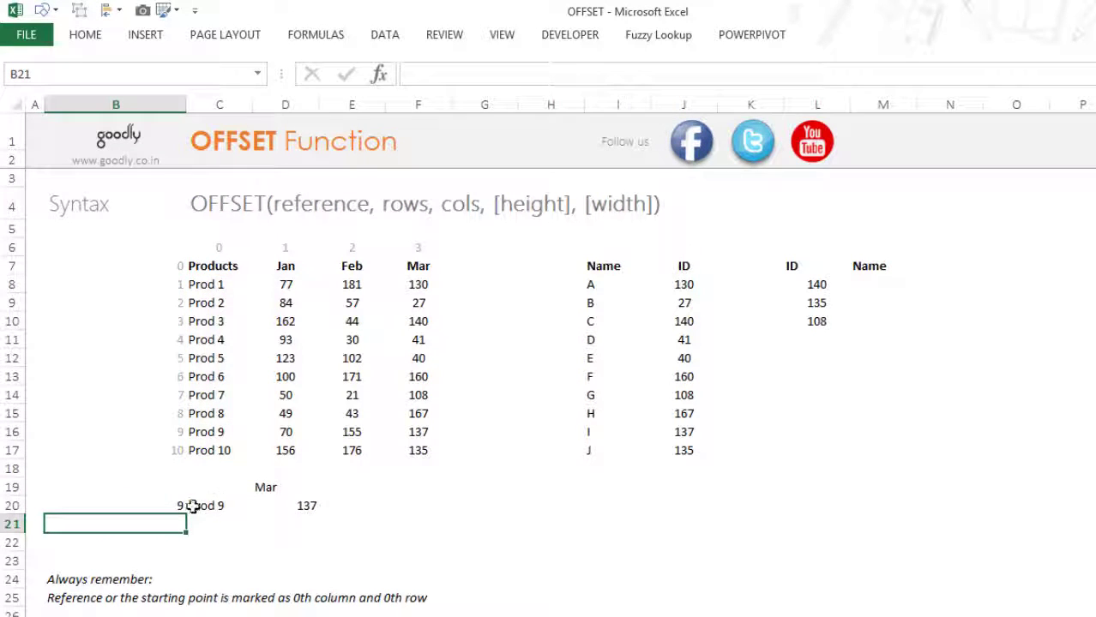
- Change C20's product from Prod 9 to Prod 8, so B20 shows 8
drag(230, 513, 281, 510)
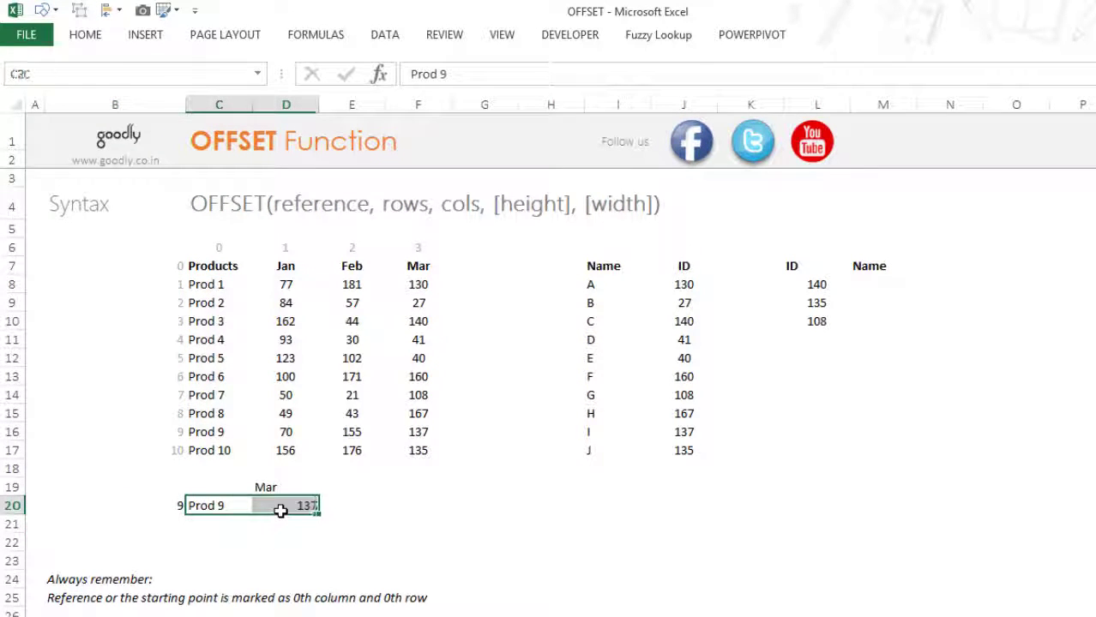
key(shift+Left)
key(F2)
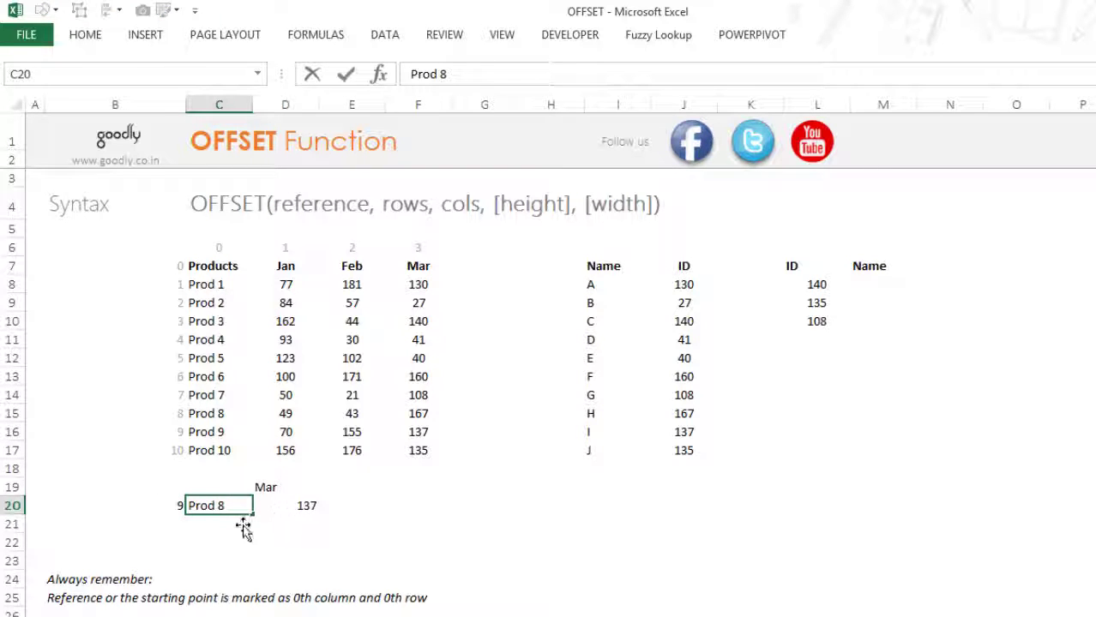
key(Return)
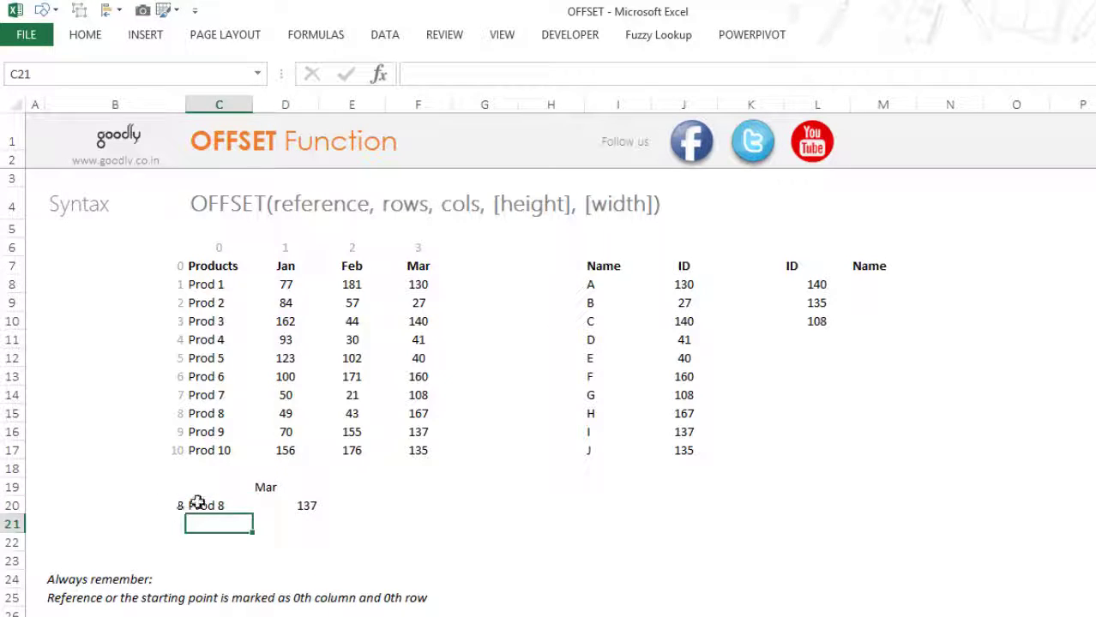
- Highlight row indexes 0–10 and column indexes 0–3, then inspect D20's OFFSET formula
drag(182, 268, 178, 453)
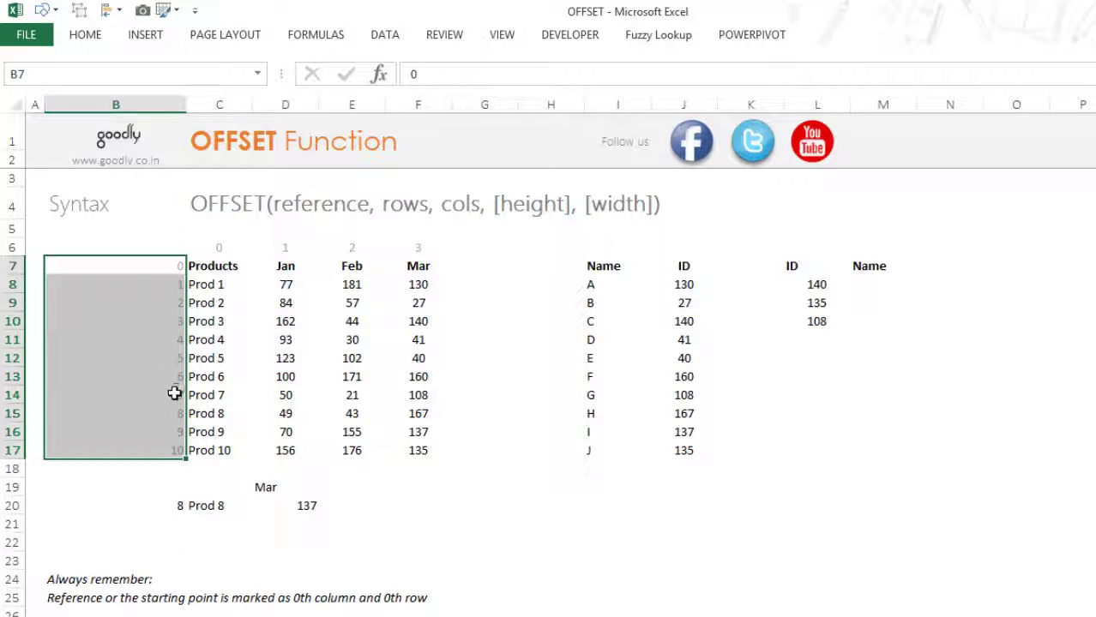
drag(213, 247, 433, 251)
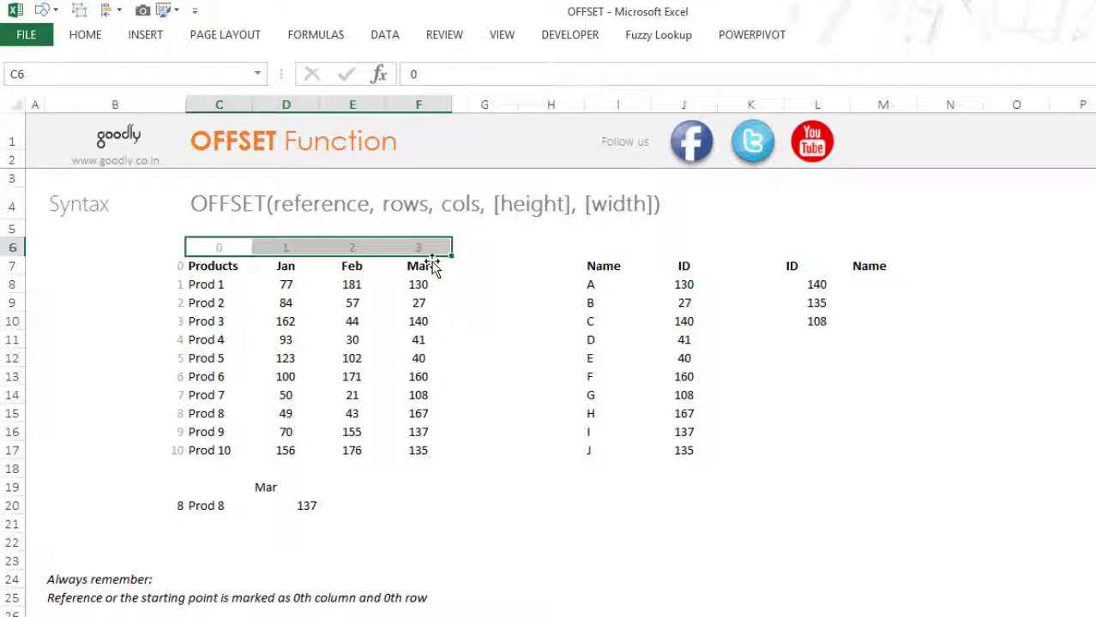
click(306, 502)
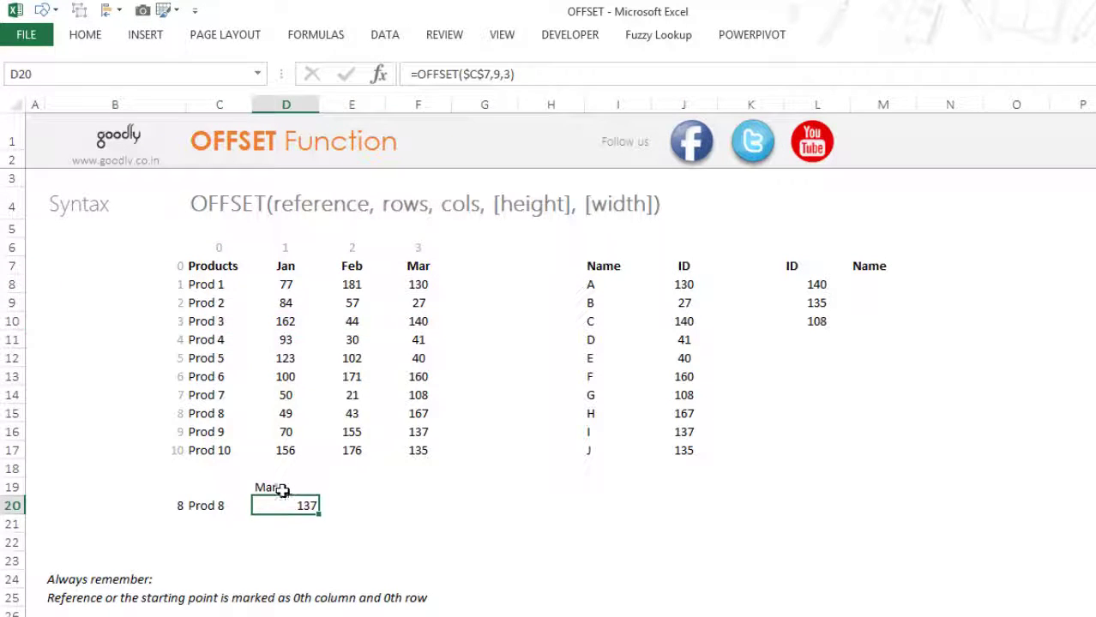
- Start a MATCH formula in E19 with month cell D19 as the lookup value
click(286, 488)
click(358, 492)
text(=)
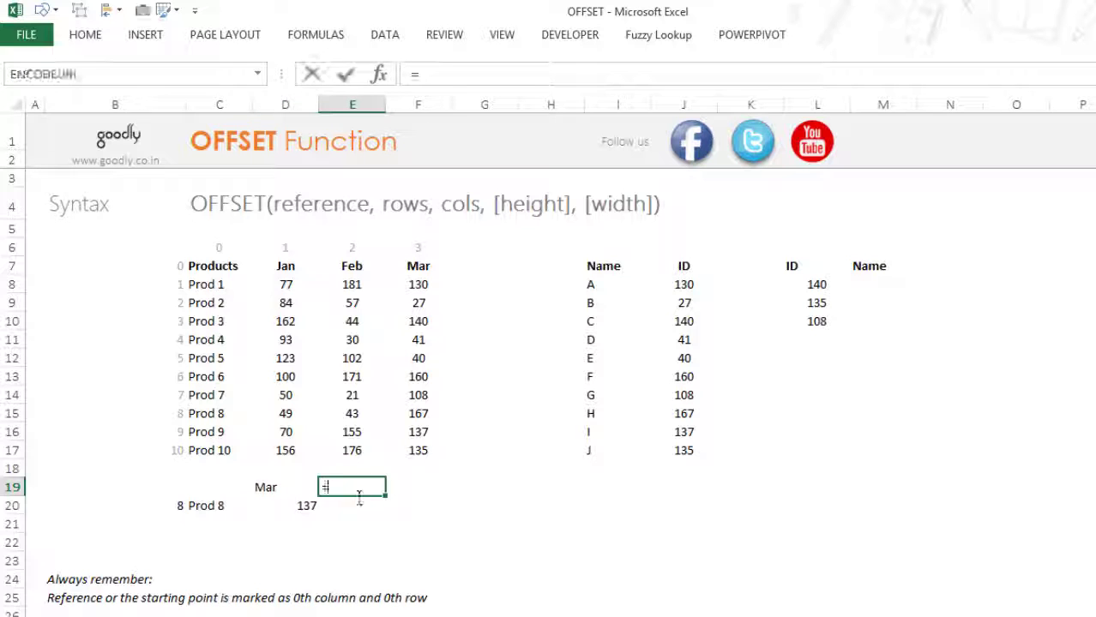
text(MATCH()
key(Tab)
key(Left)
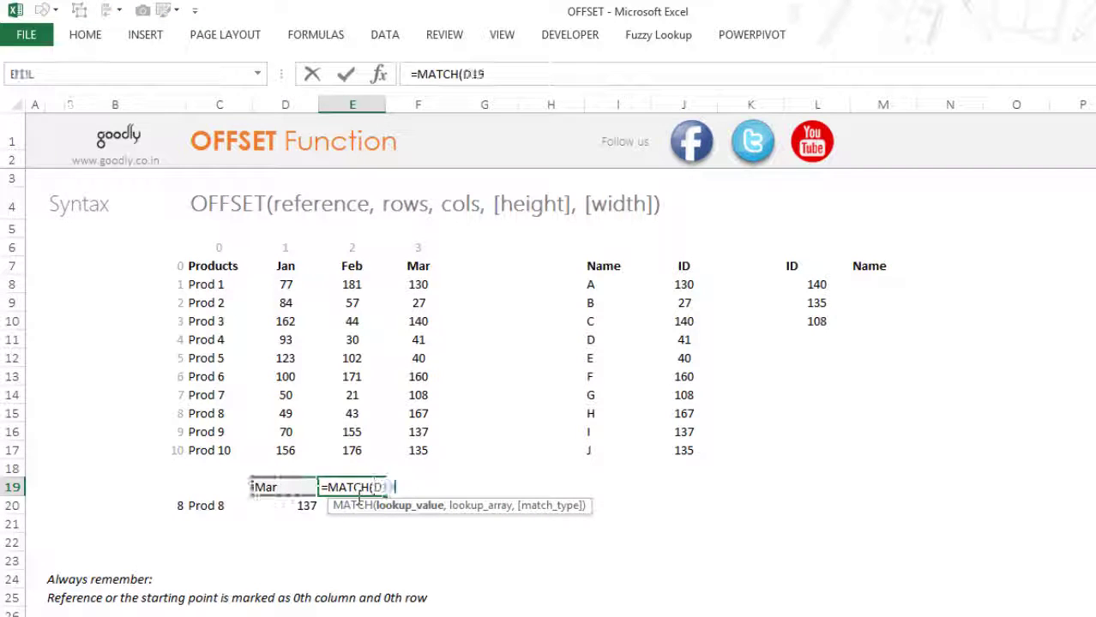
text(,)
- Use the absolute range $D$7:$F$7 with exact match, so E19 returns 3 for Mar
key(Up)
key(Up)
key(ctrl+Up)
key(Left)
key(Down)
key(shift+Right)
key(shift+Right)
key(F4)
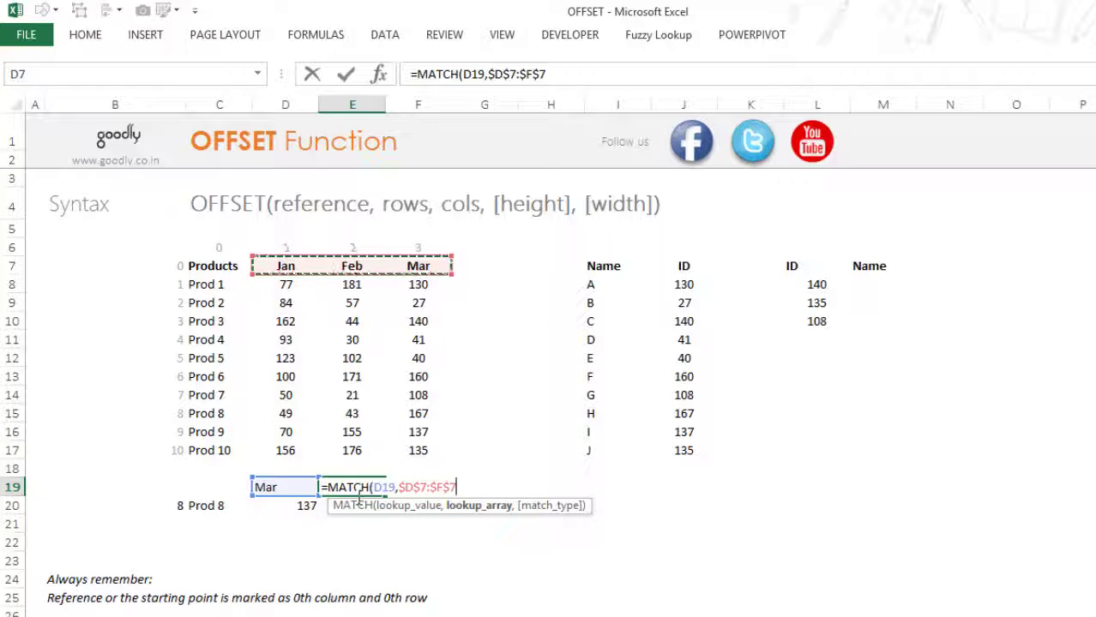
text(,0))
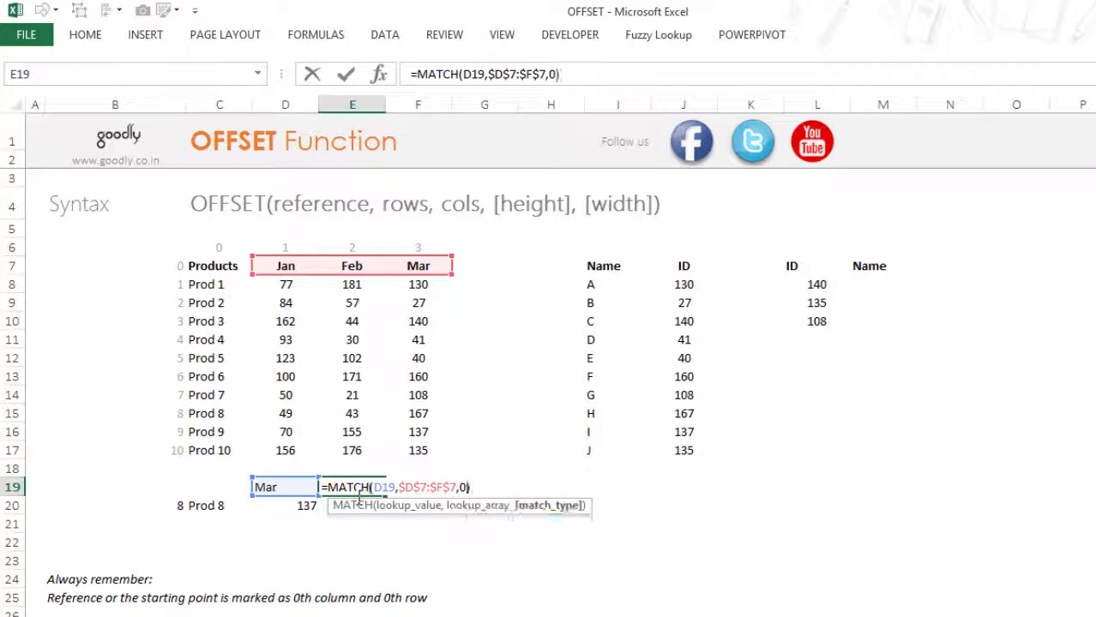
key(Return)
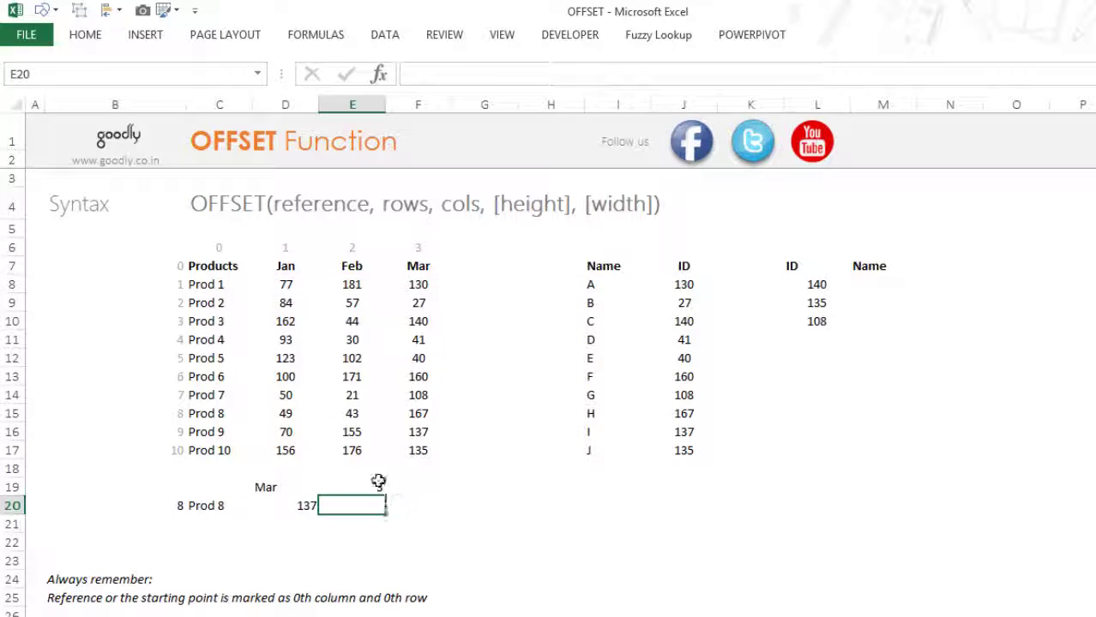
- Replace D20's hard-coded row offset 9 with a reference to B20
click(292, 513)
key(F2)
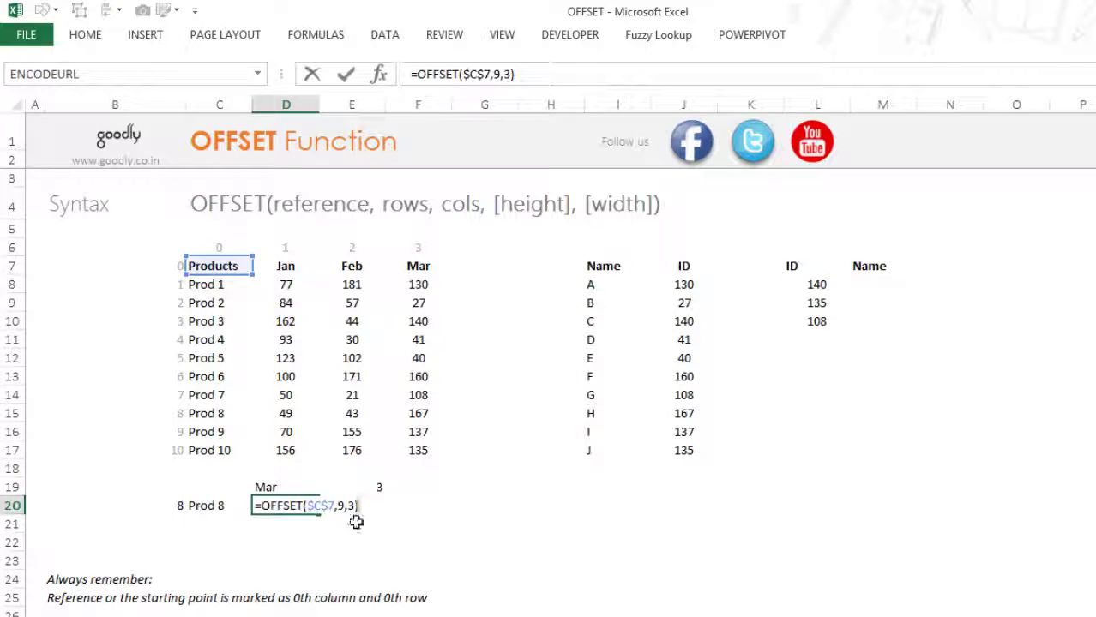
key(Left)
key(Left)
key(Left)
key(BackSpace)
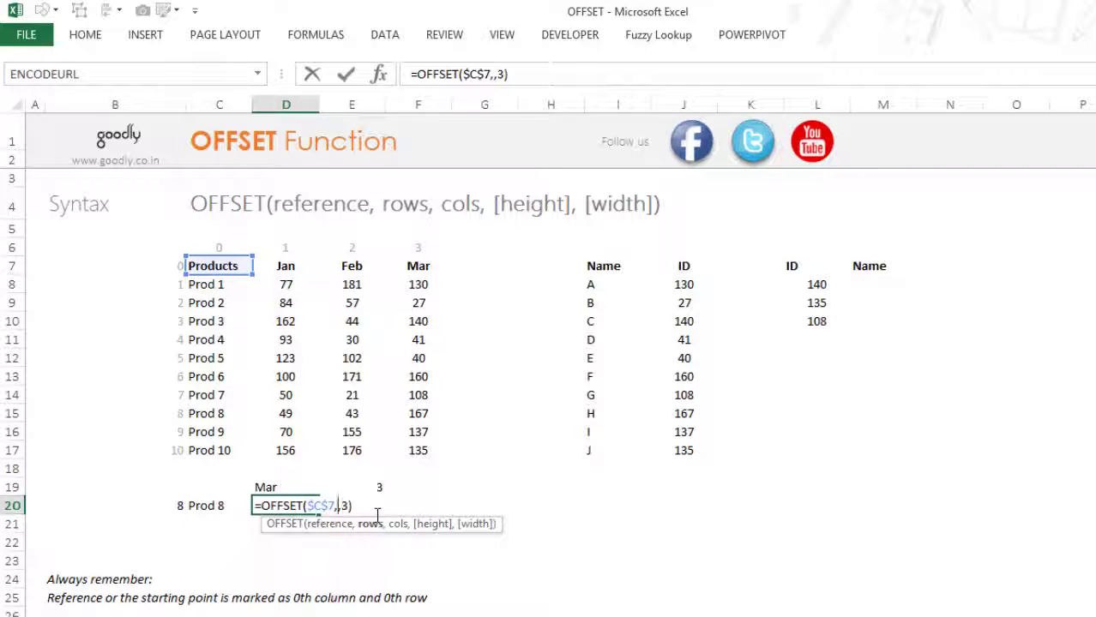
click(176, 506)
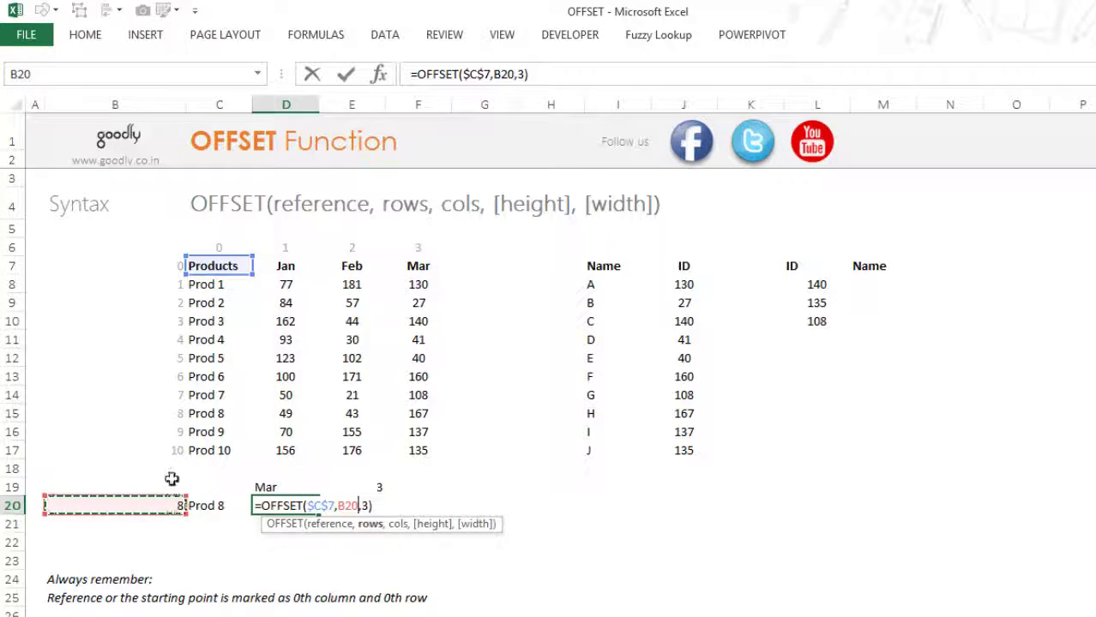
key(Right)
key(Left)
- Replace the column offset 3 with E19, giving =OFFSET($C$7,B20,E19) returning 167
key(F2)
key(Right)
key(BackSpace)
key(Up)
key(Right)
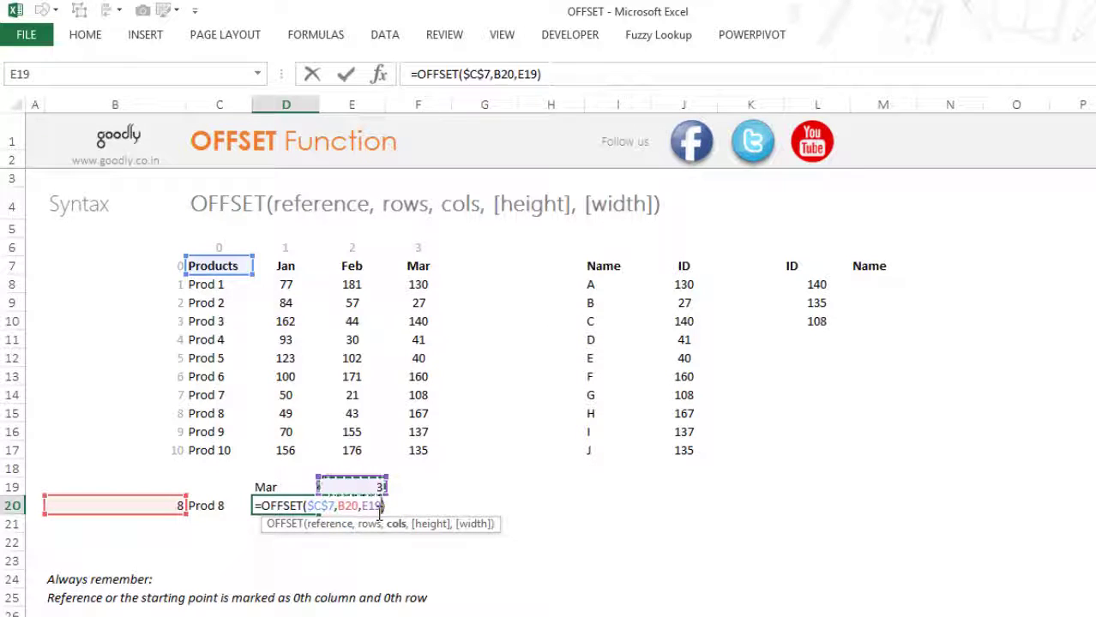
key(Return)
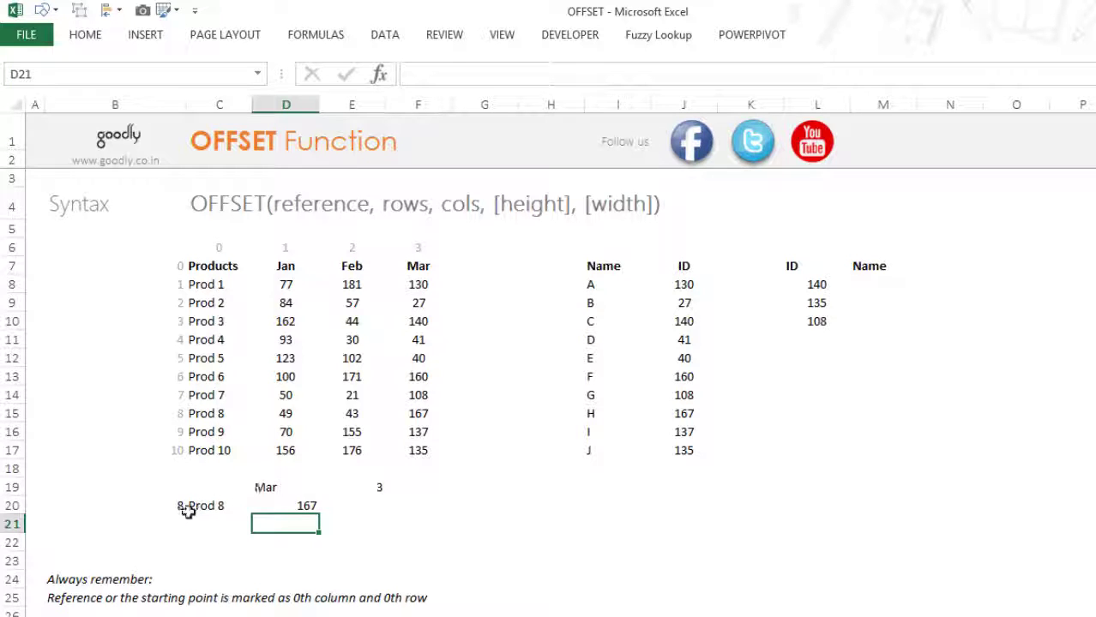
- Enter Prod 1 in C20 and Jan in D19, then review D20's formula returning 77
click(220, 508)
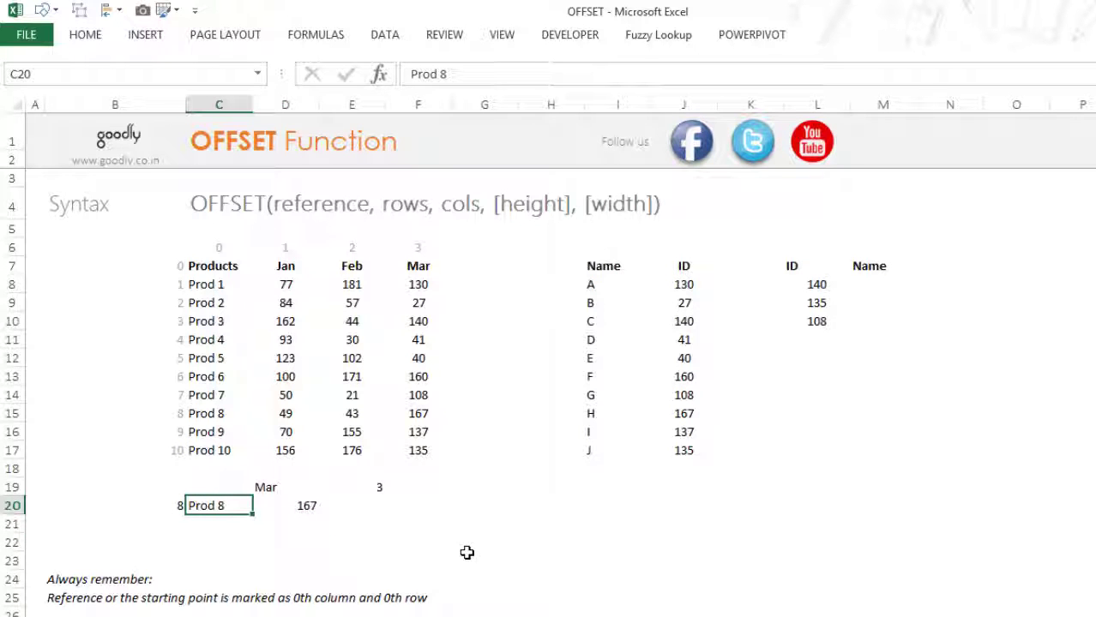
text(Pro)
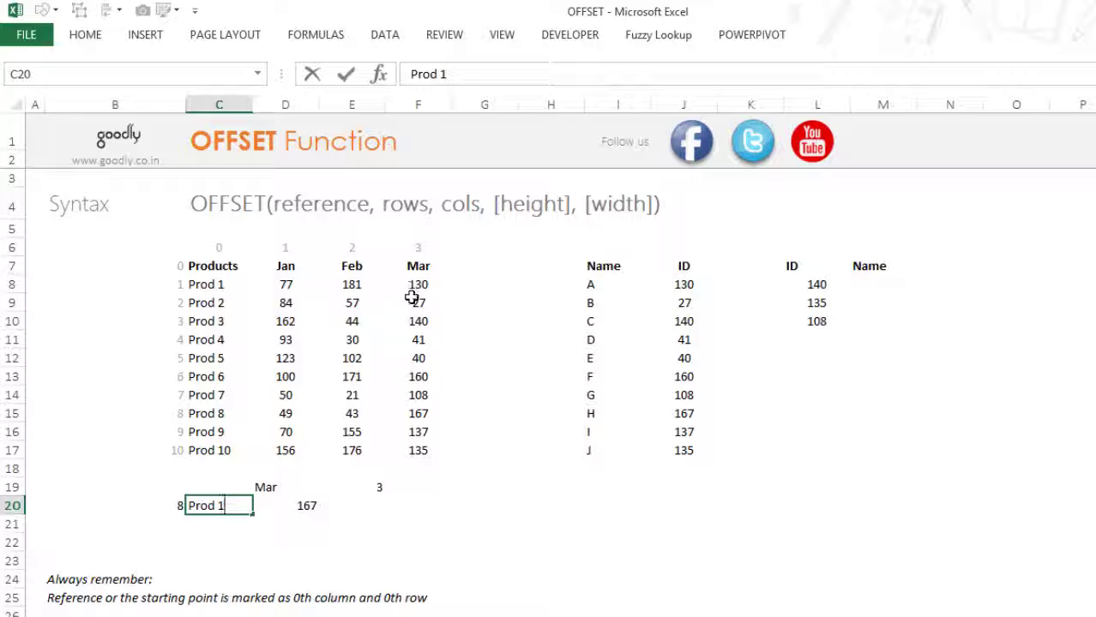
key(Return)
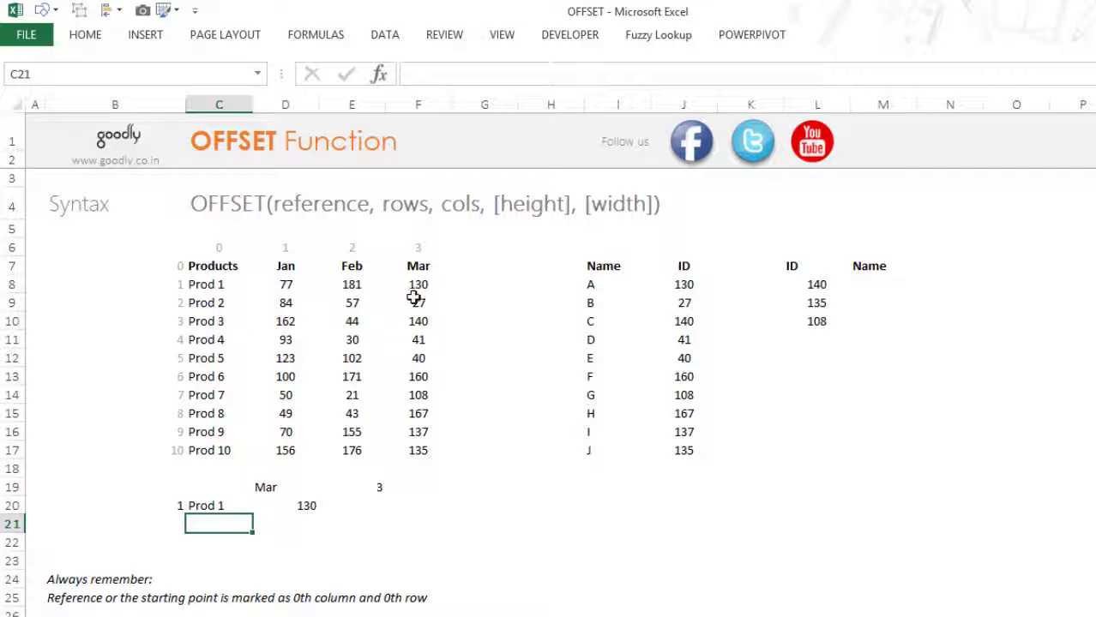
click(281, 493)
text(Jan)
key(Return)
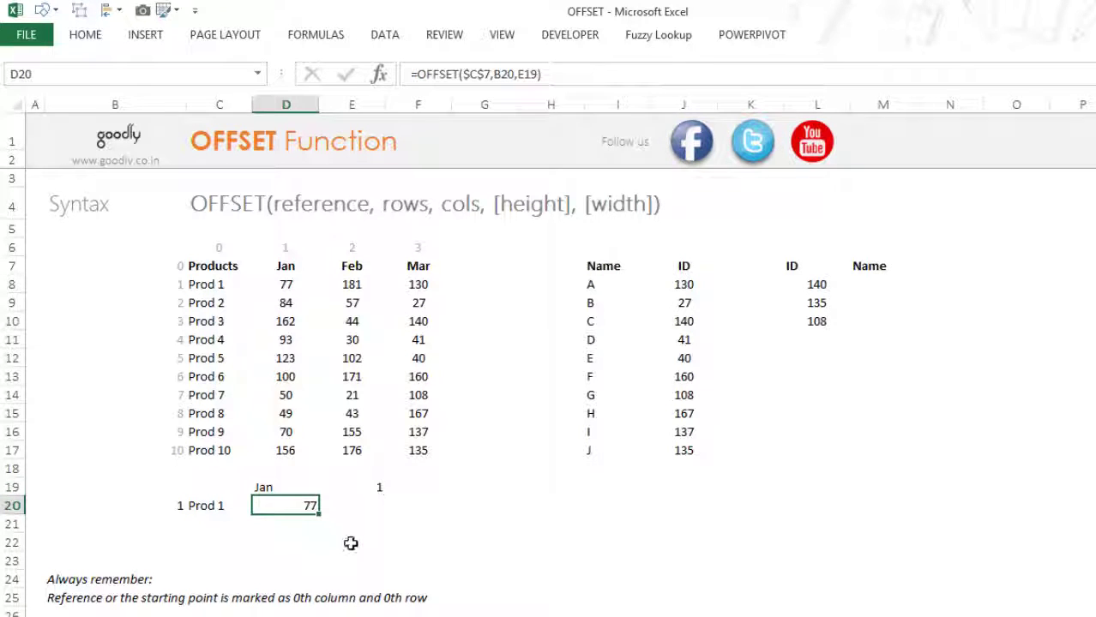
key(F2)
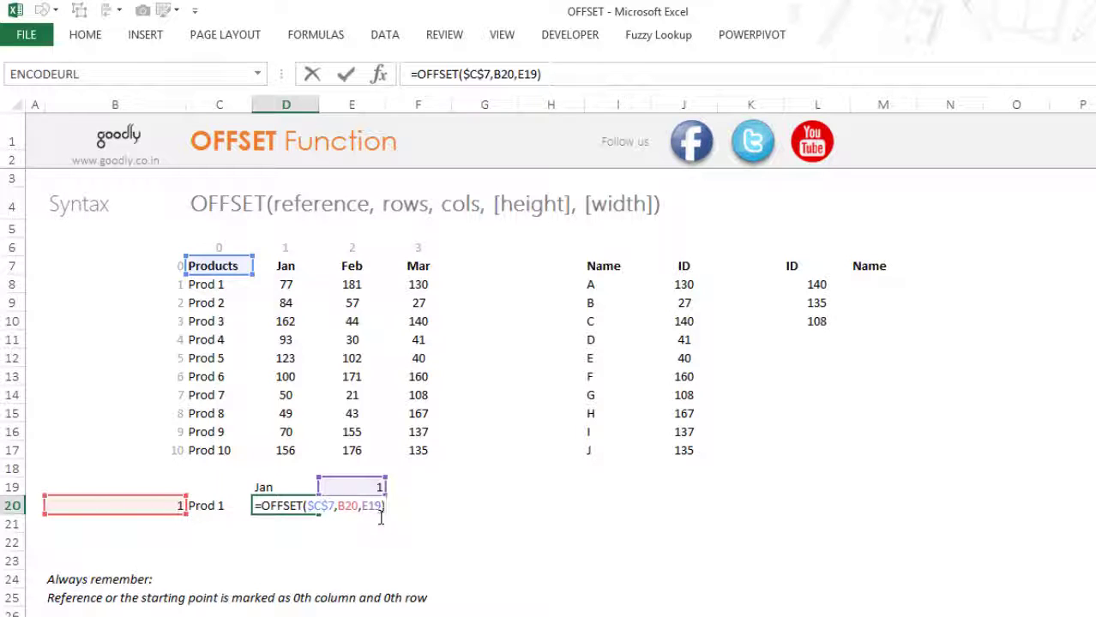
key(Escape)
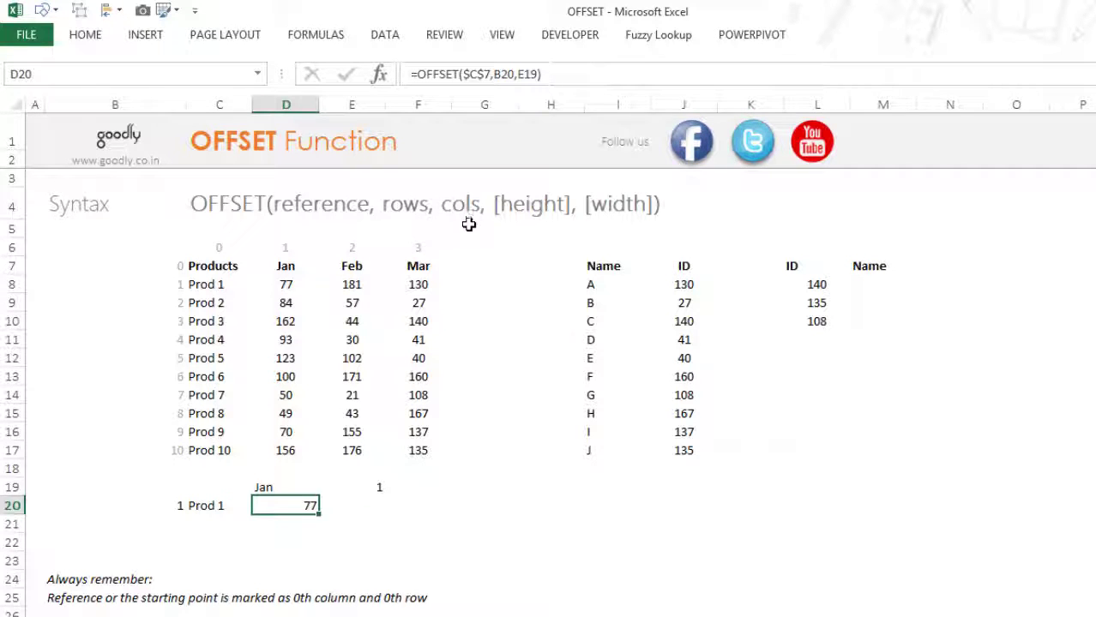
- Highlight the names in column I, the ID column J, and the IDs with empty Name cells
click(622, 283)
drag(617, 427, 631, 487)
drag(707, 264, 710, 412)
drag(809, 289, 883, 327)
- Enter =OFFSET($J$7,3,-1) in M8 to return the name C
key(shift+BackSpace)
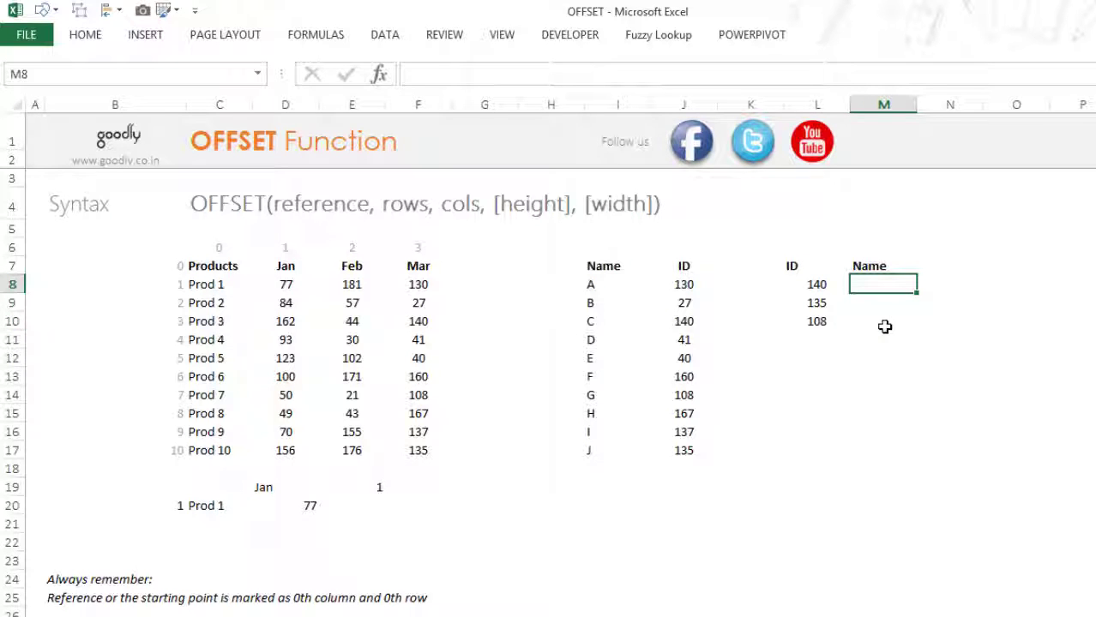
text(=)
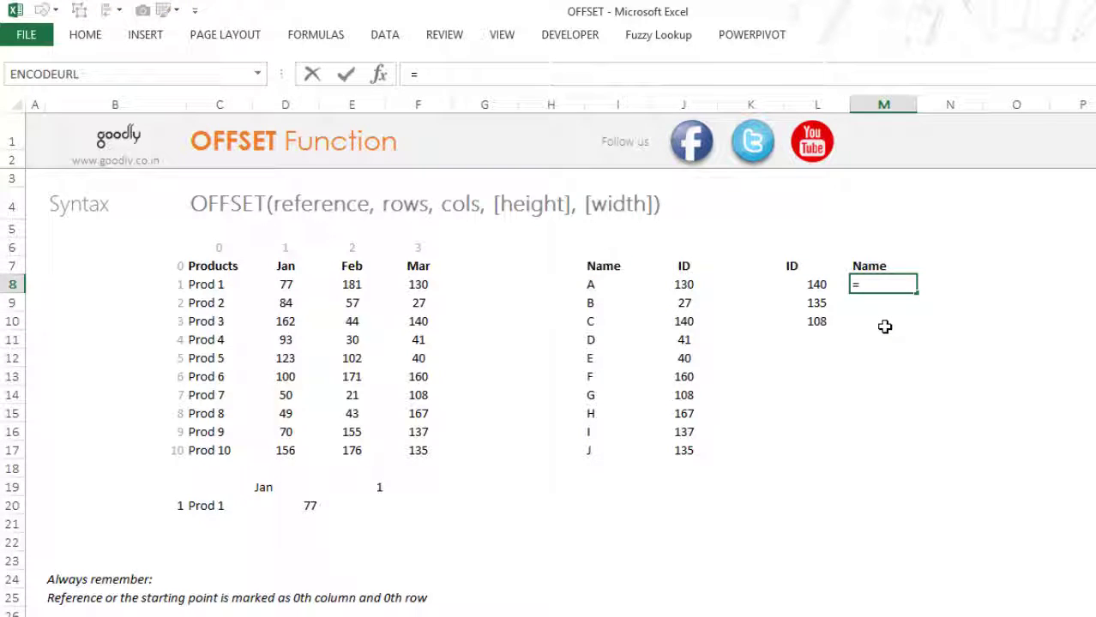
text(off)
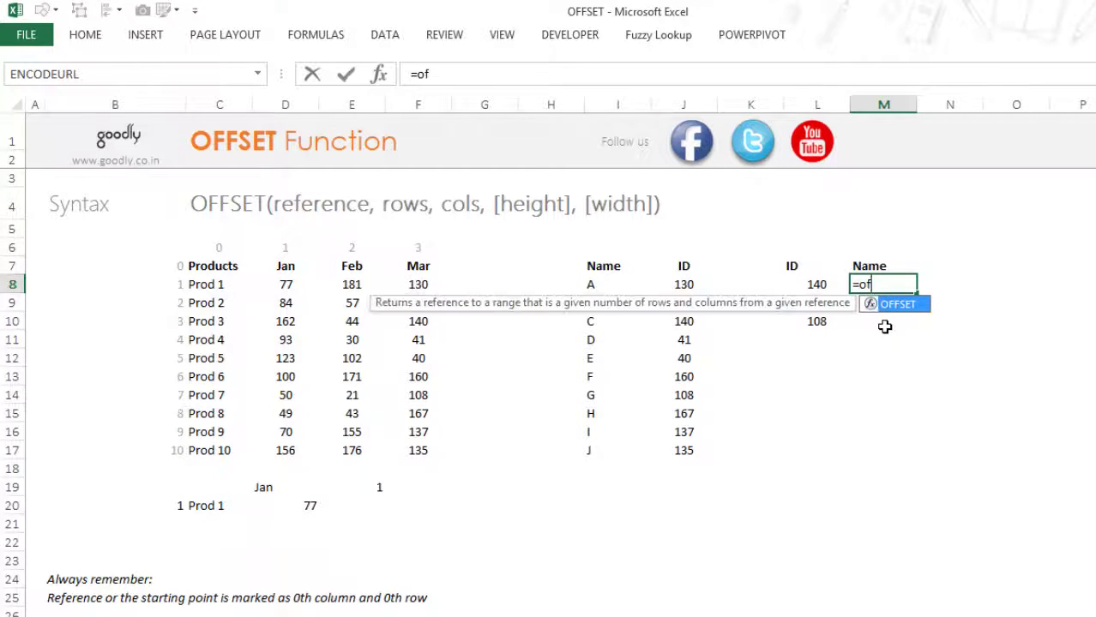
key(Tab)
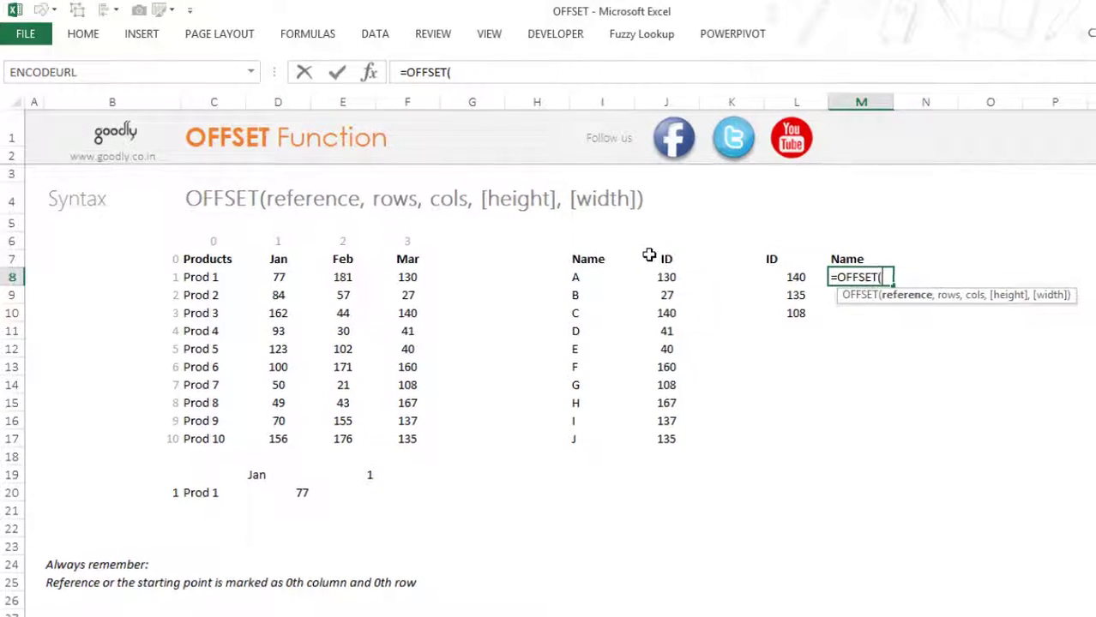
click(664, 259)
key(F4)
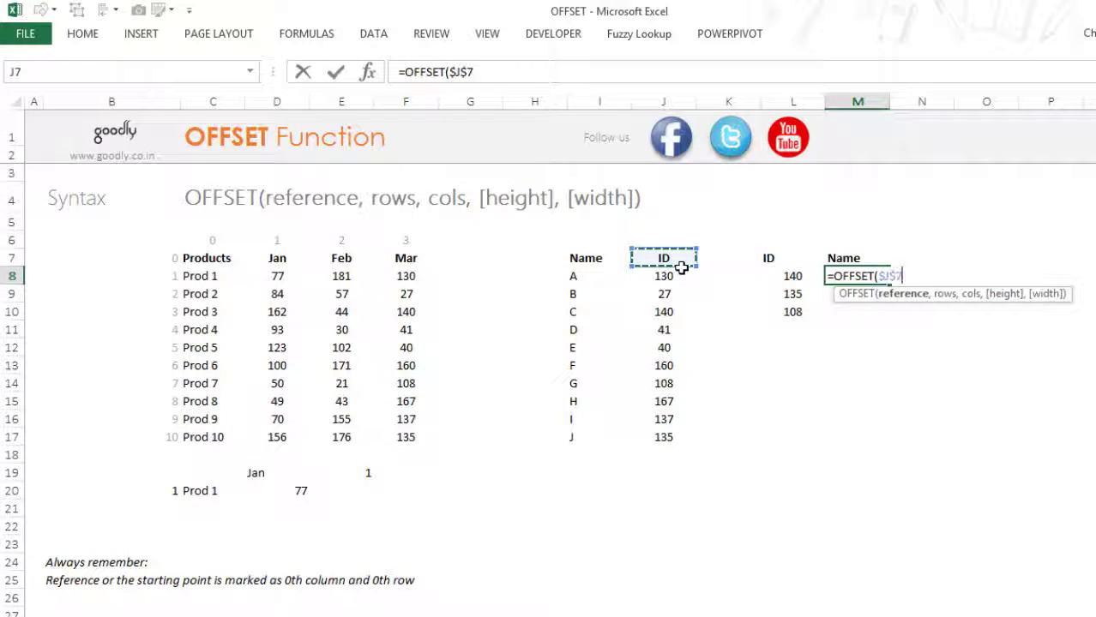
text(,)
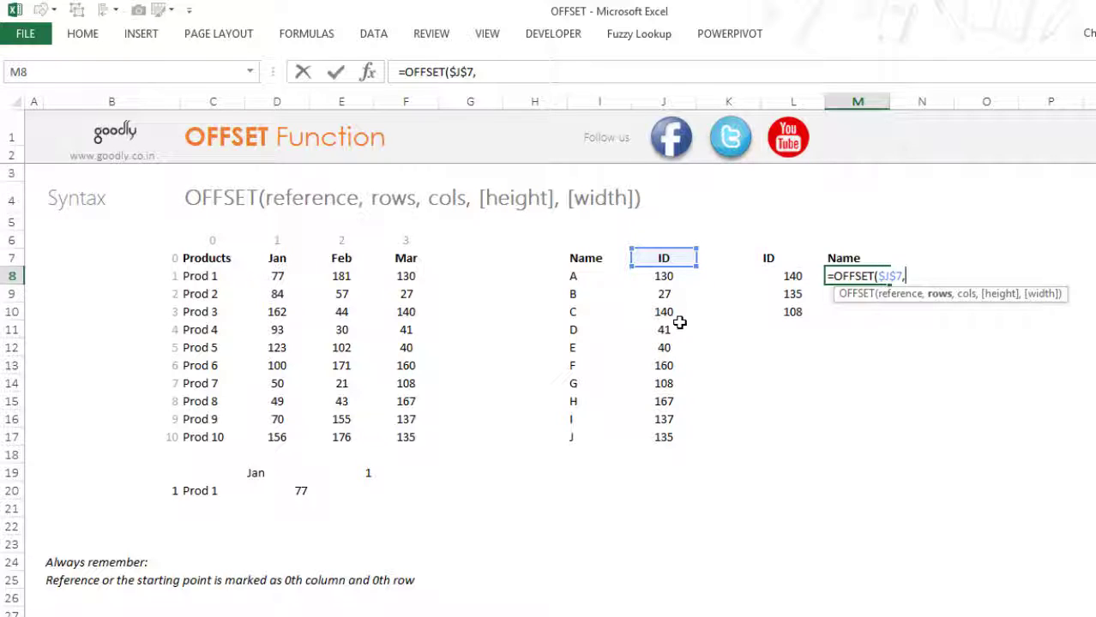
text(3,-1)
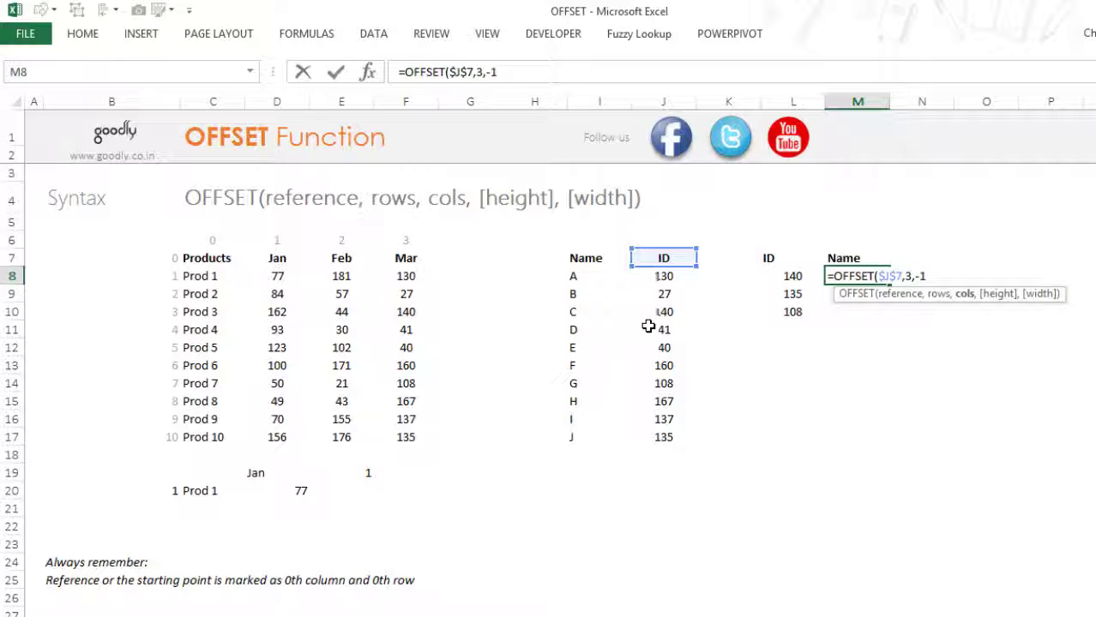
text())
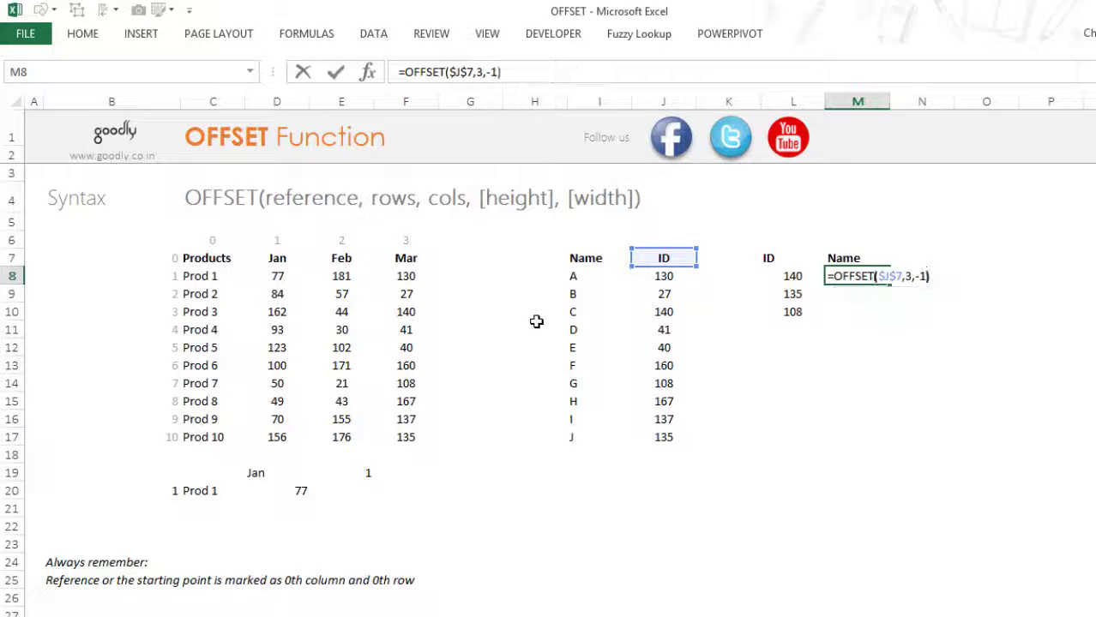
key(Return)
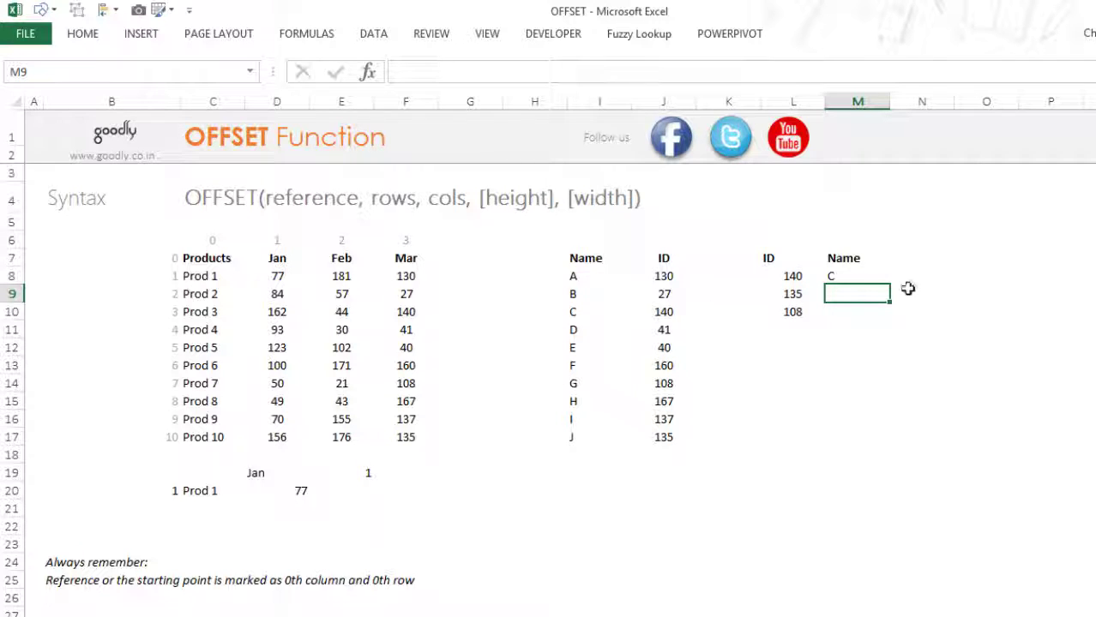
- Open M8's OFFSET formula for editing and delete the fixed row offset 3
click(858, 281)
double_click(861, 283)
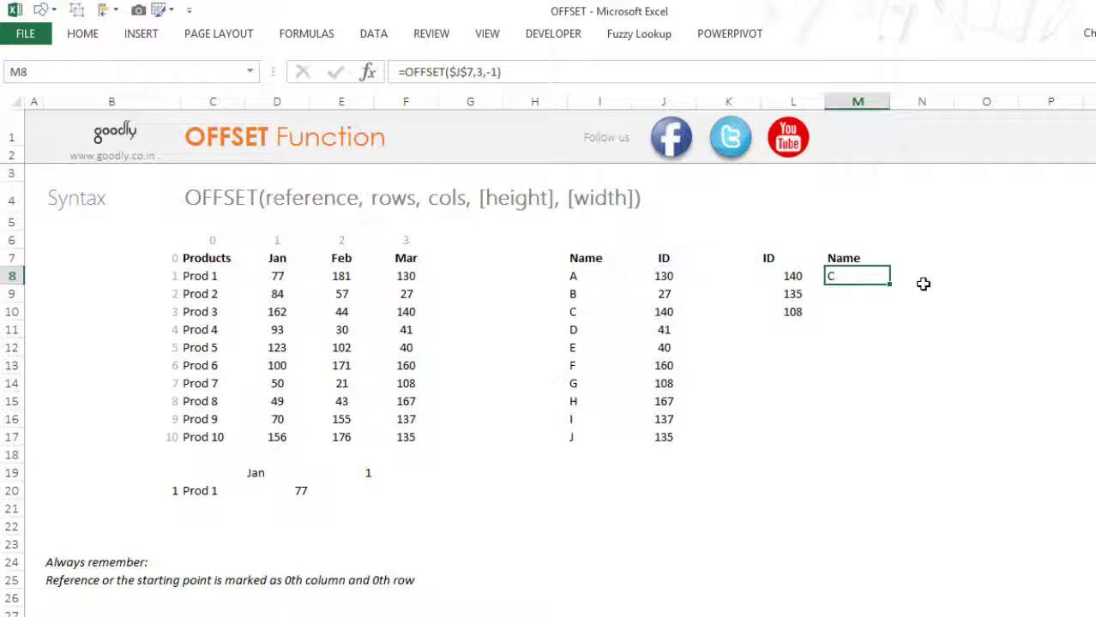
key(F2)
key(BackSpace)
- Use MATCH(L8,$J$8:$J$17,0) as the row offset, giving =OFFSET($J$7,MATCH(L8,$J$8:$J$17,0),-1)
text(MATCH()
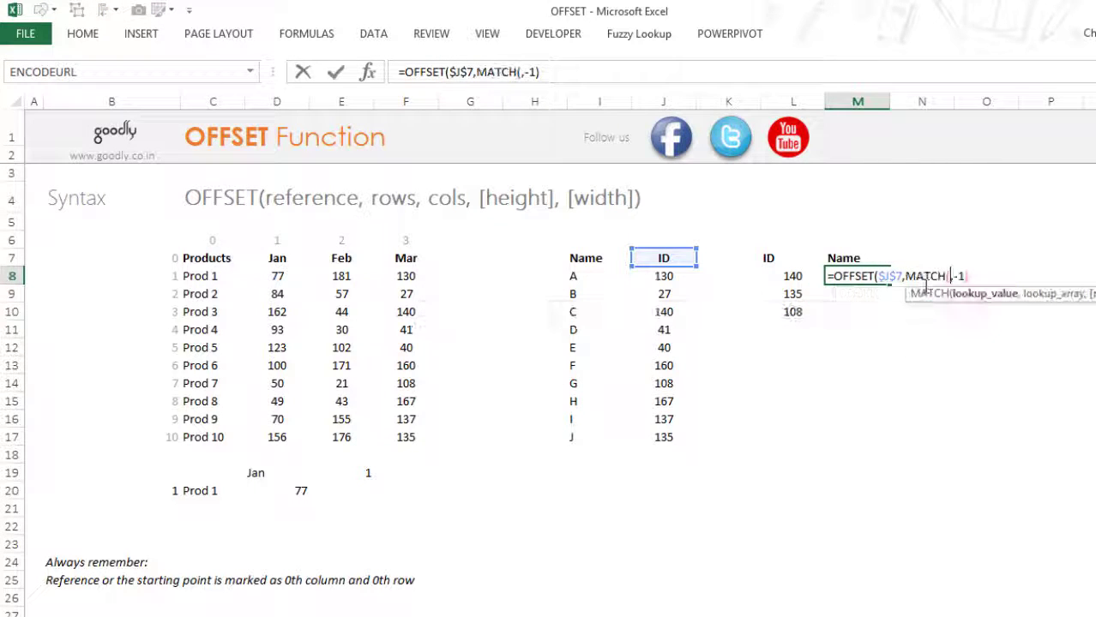
click(787, 283)
text(,)
click(686, 286)
key(ctrl+shift+Down)
key(F4)
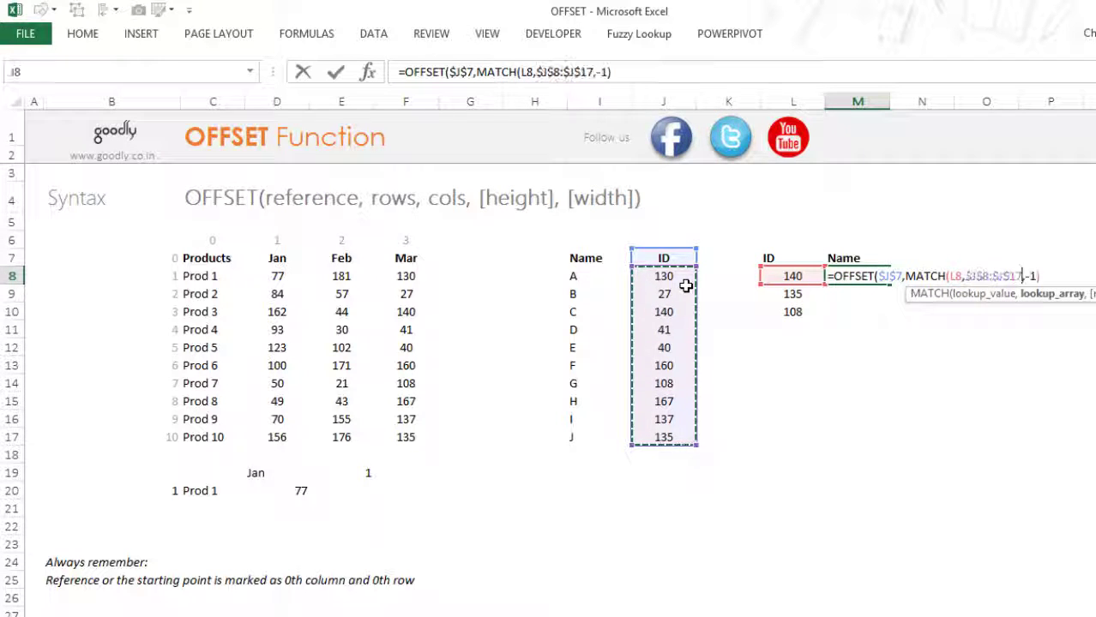
text(,)
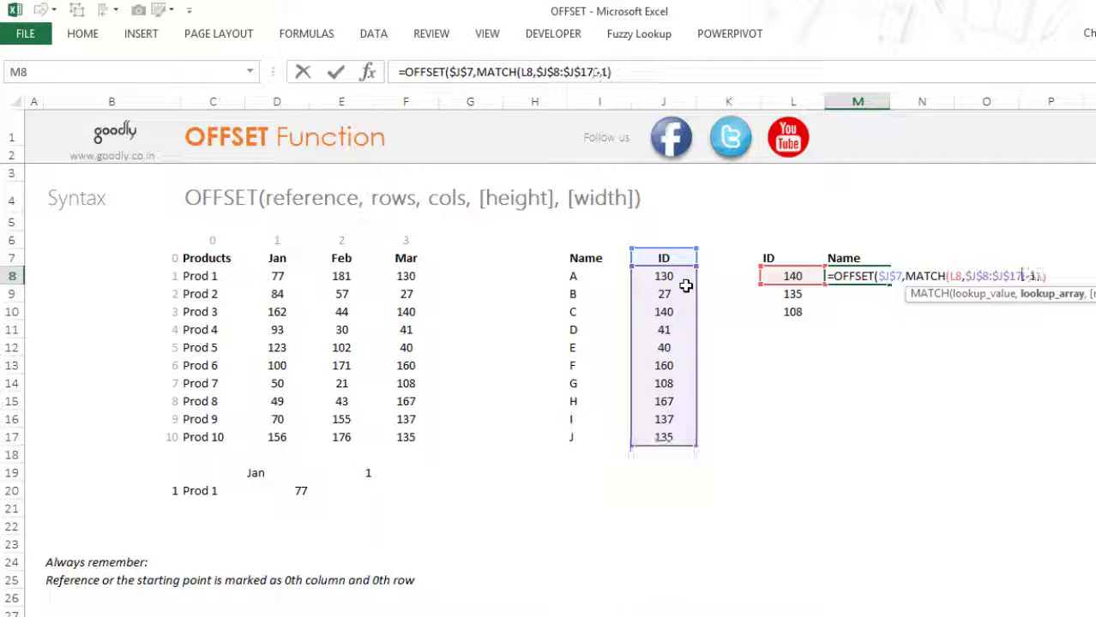
text(0),)
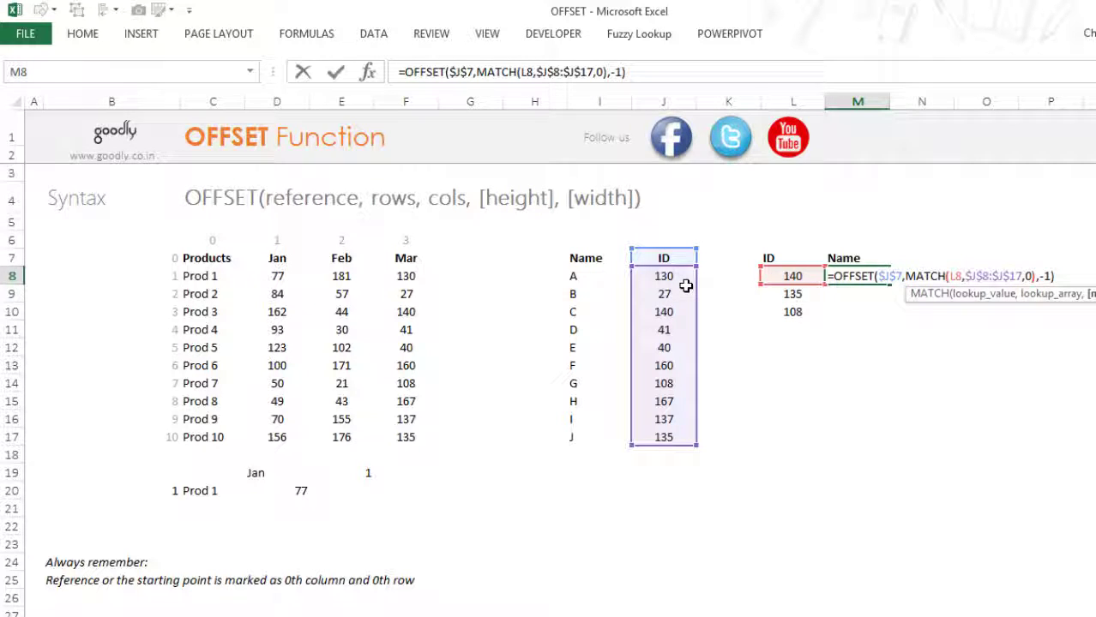
key(Right)
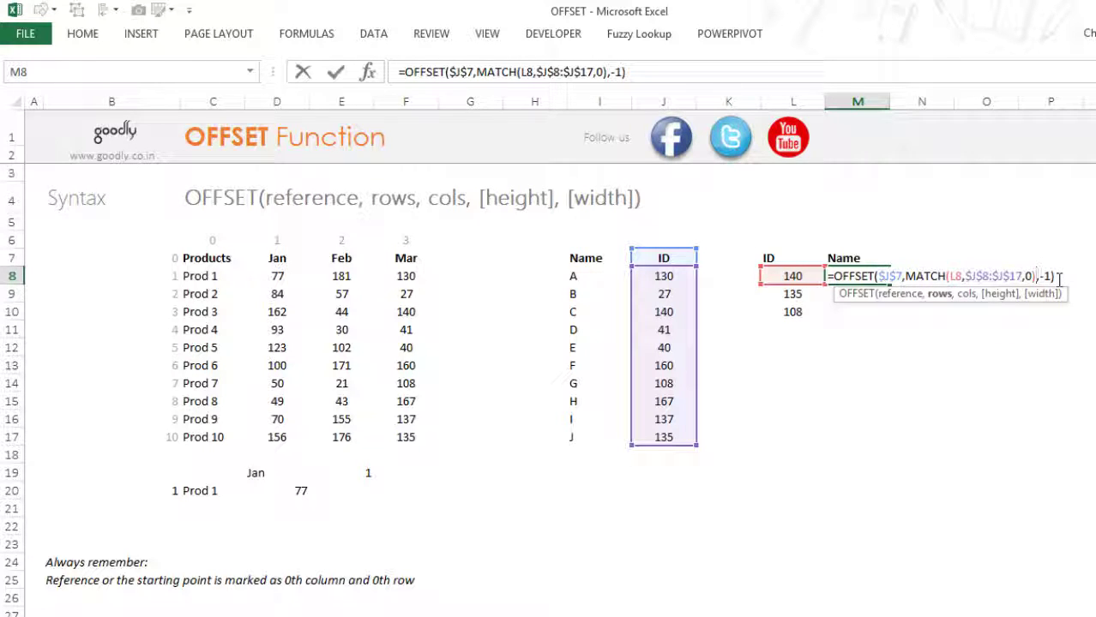
key(Right)
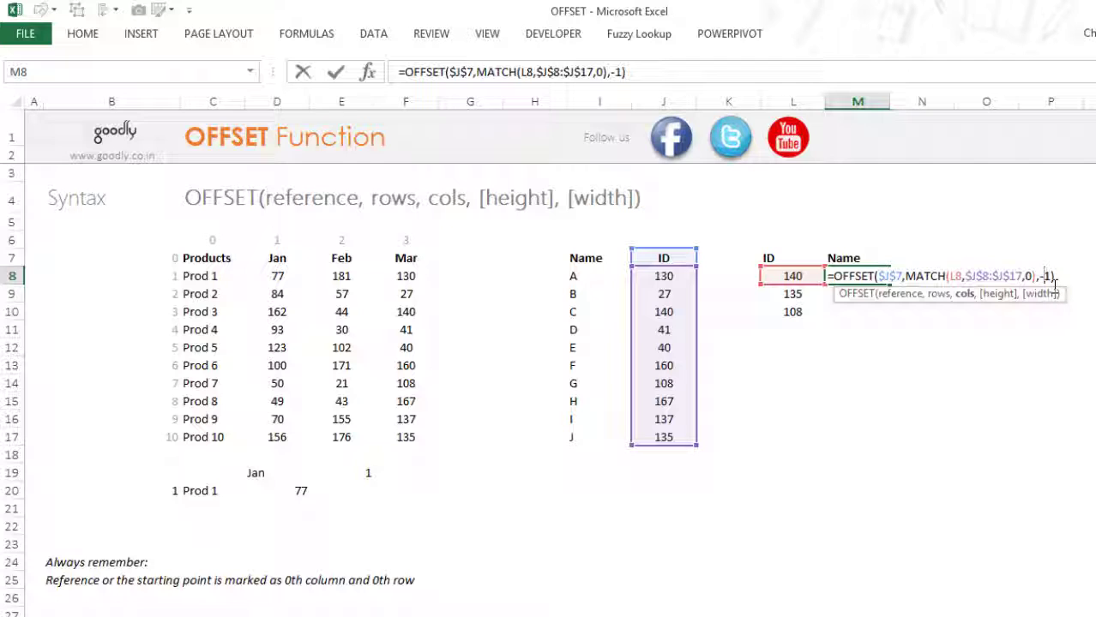
key(ctrl+Return)
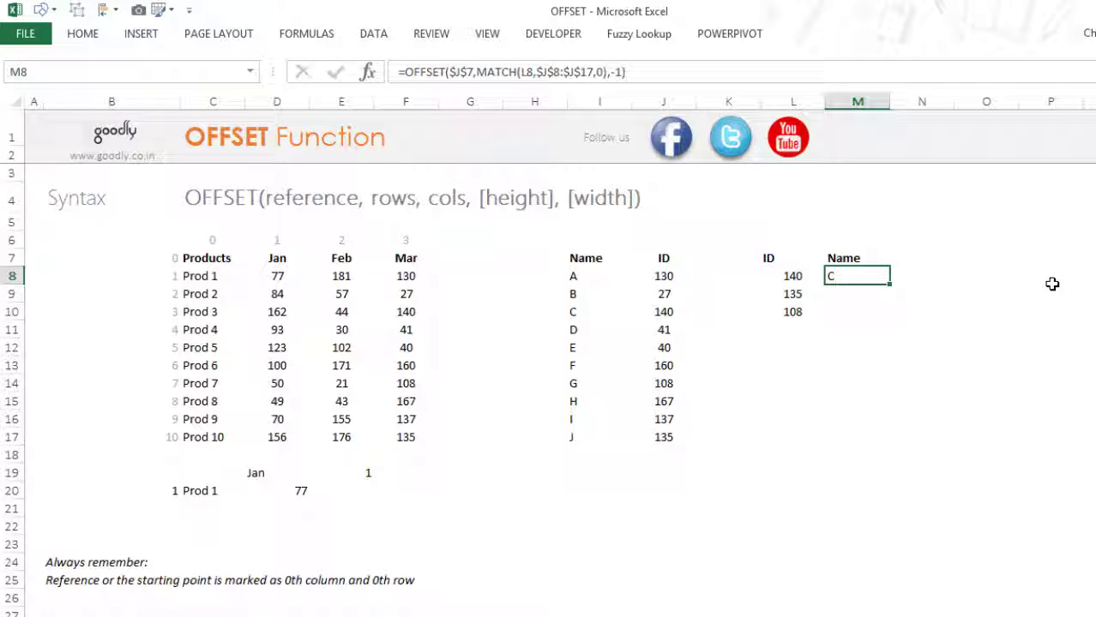
- Fill M8's formula down to M10 for C, J and G, then inspect M9's formula
key(shift+Down)
key(shift+Down)
key(ctrl+d)
click(880, 294)
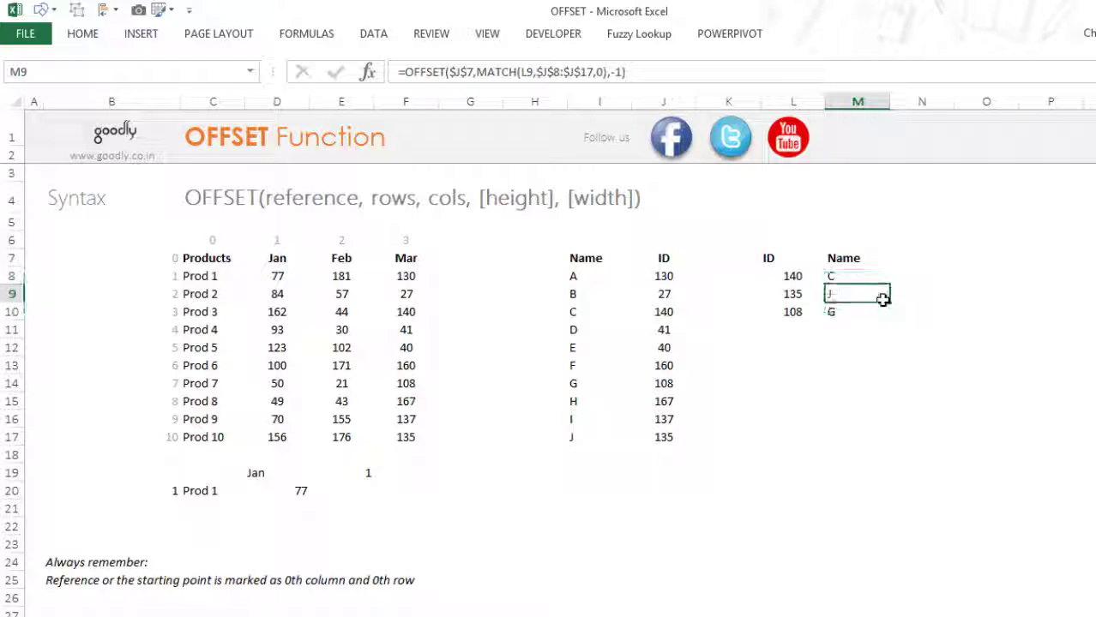
double_click(881, 294)
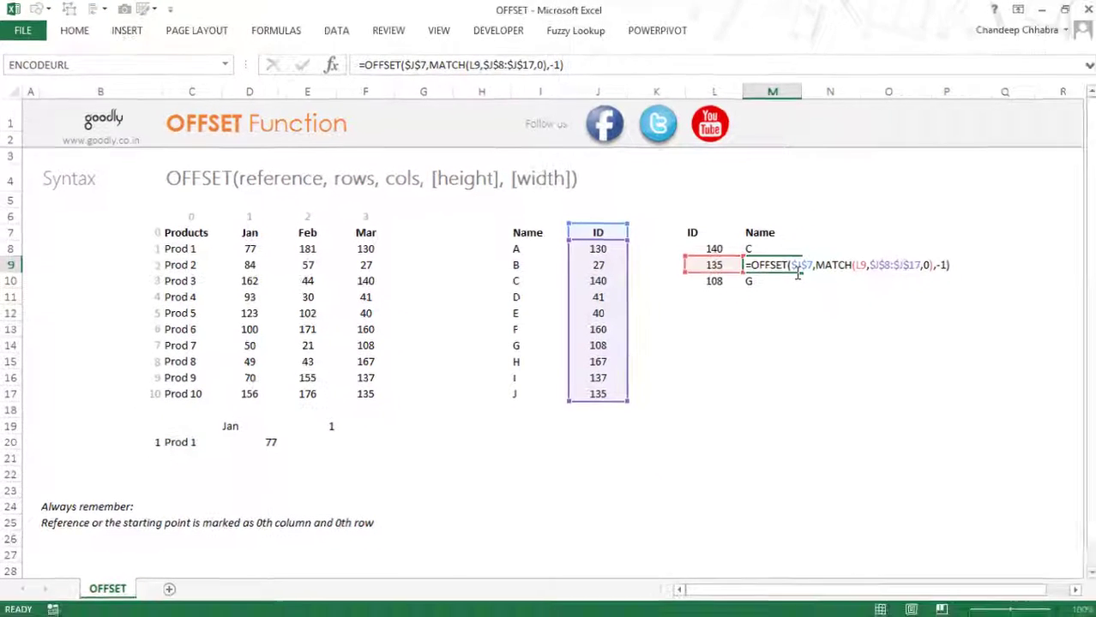
key(Escape)
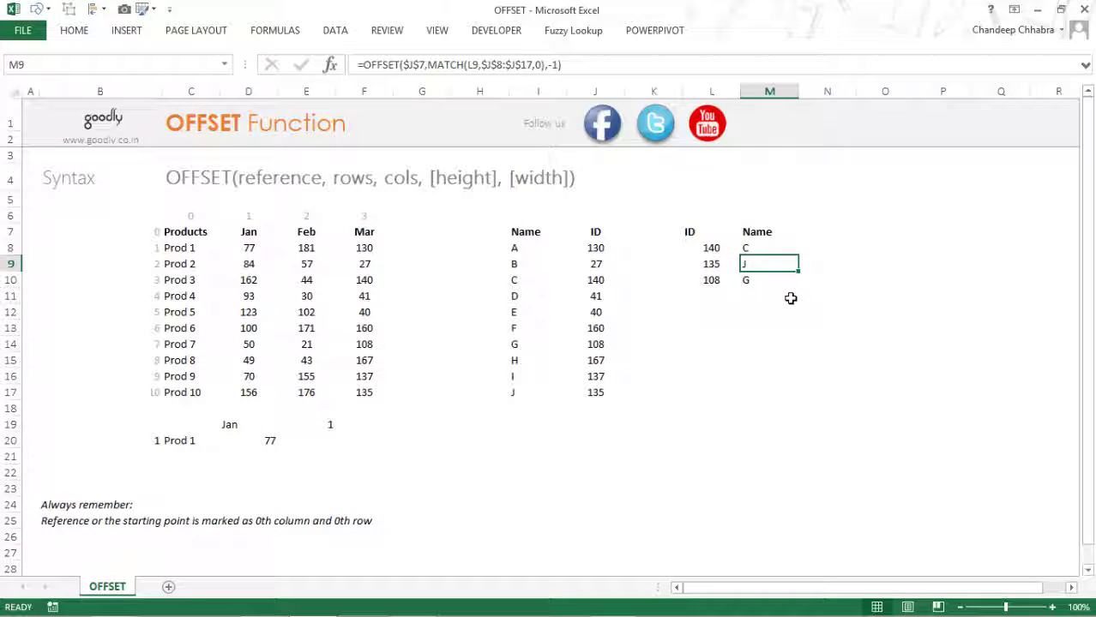